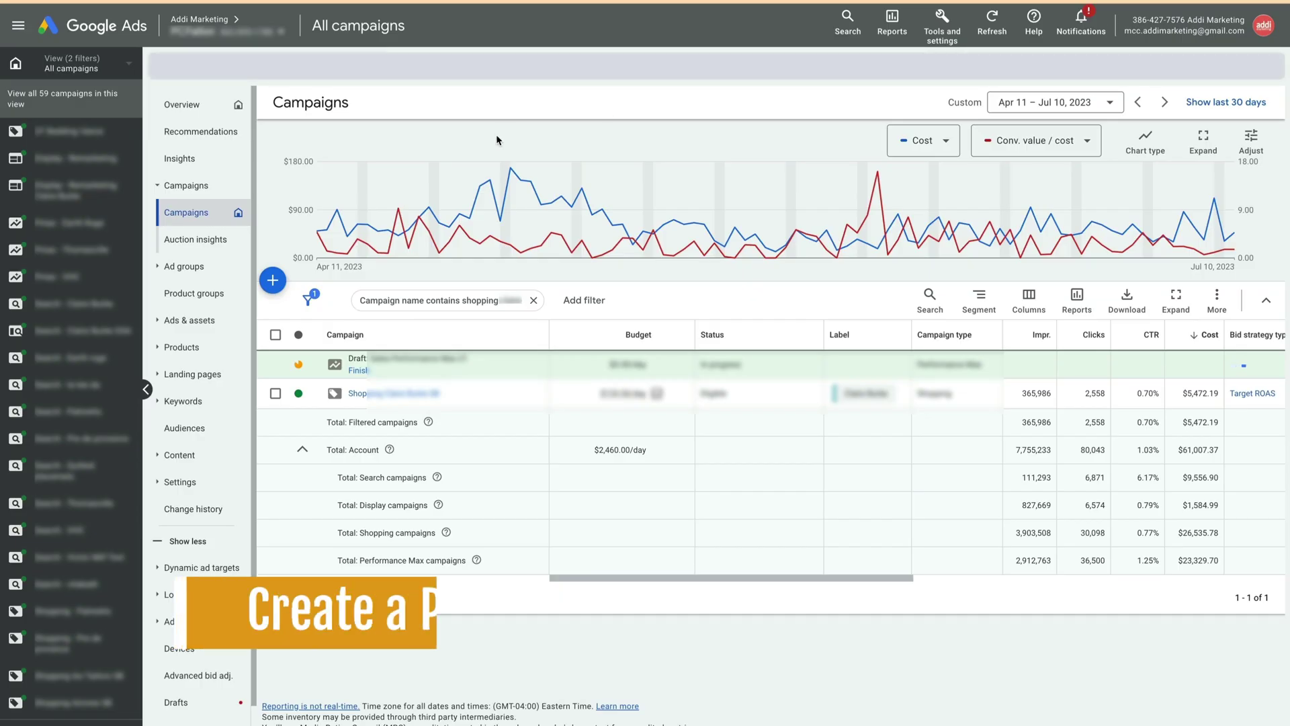
Step: Start a Performance Max campaign without goal guidance named 'Pmax - Test'
click(274, 282)
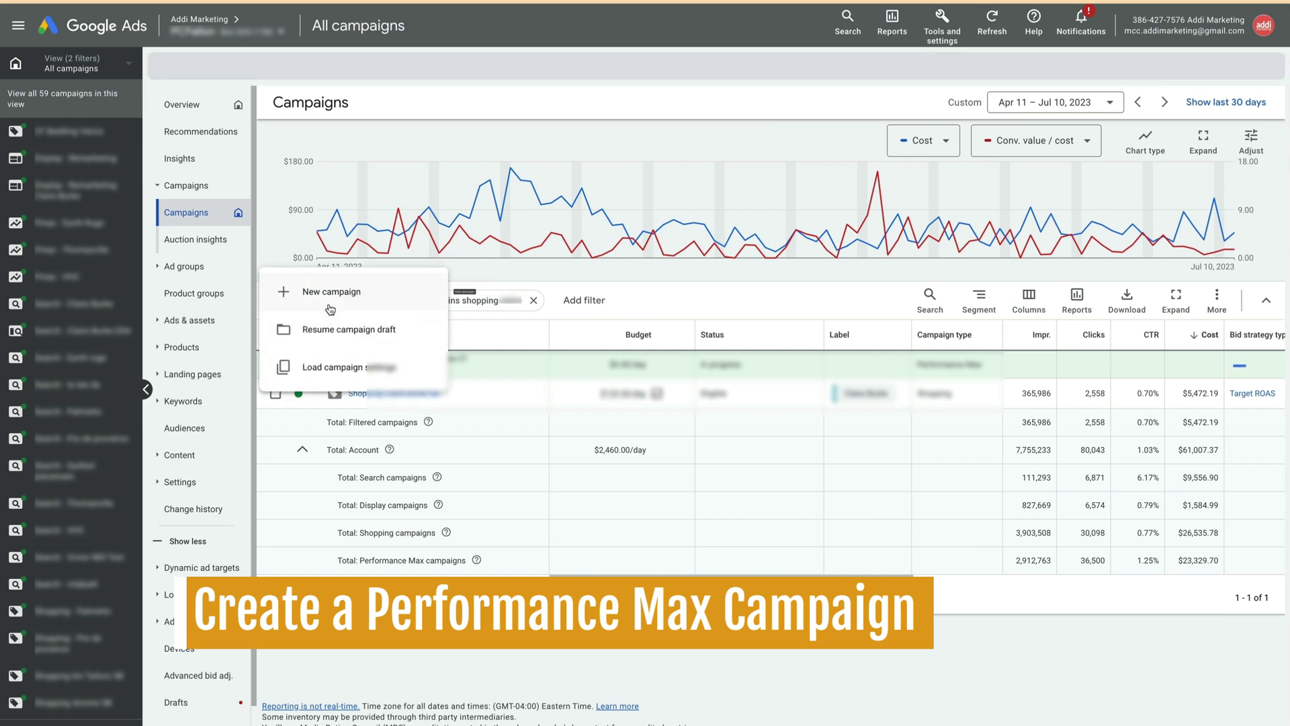
click(331, 291)
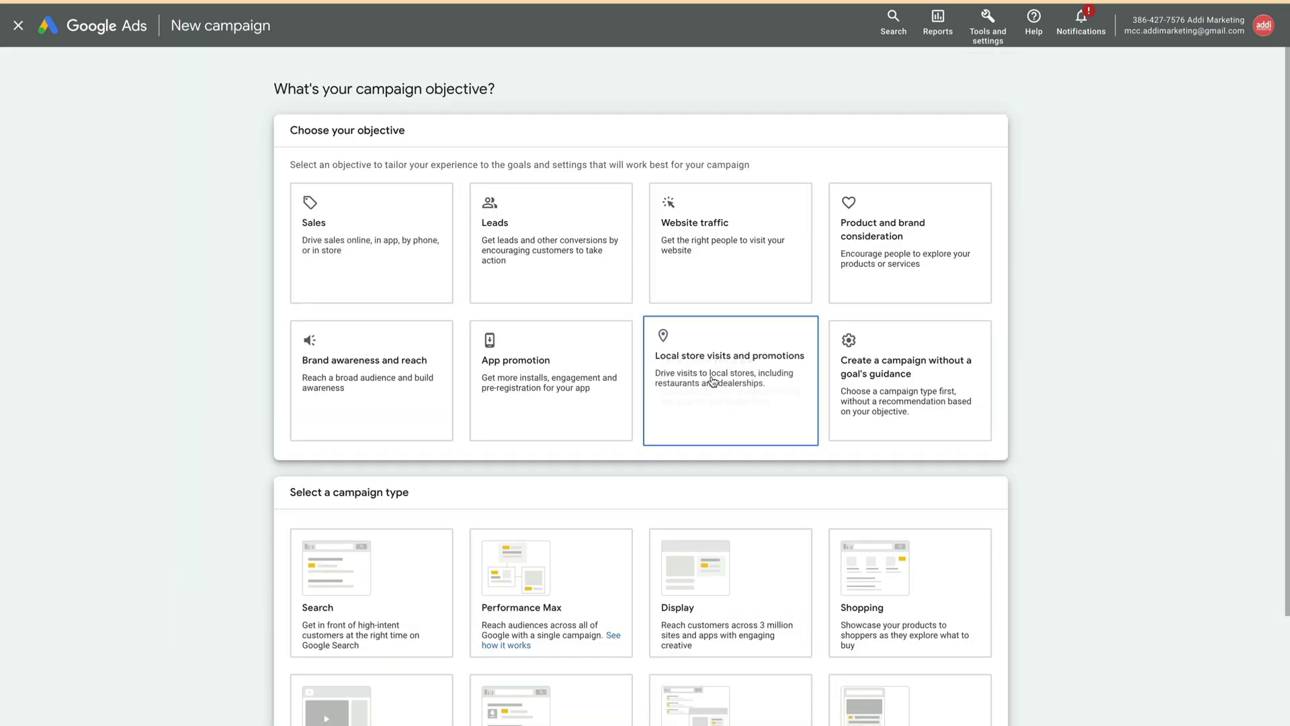
click(902, 377)
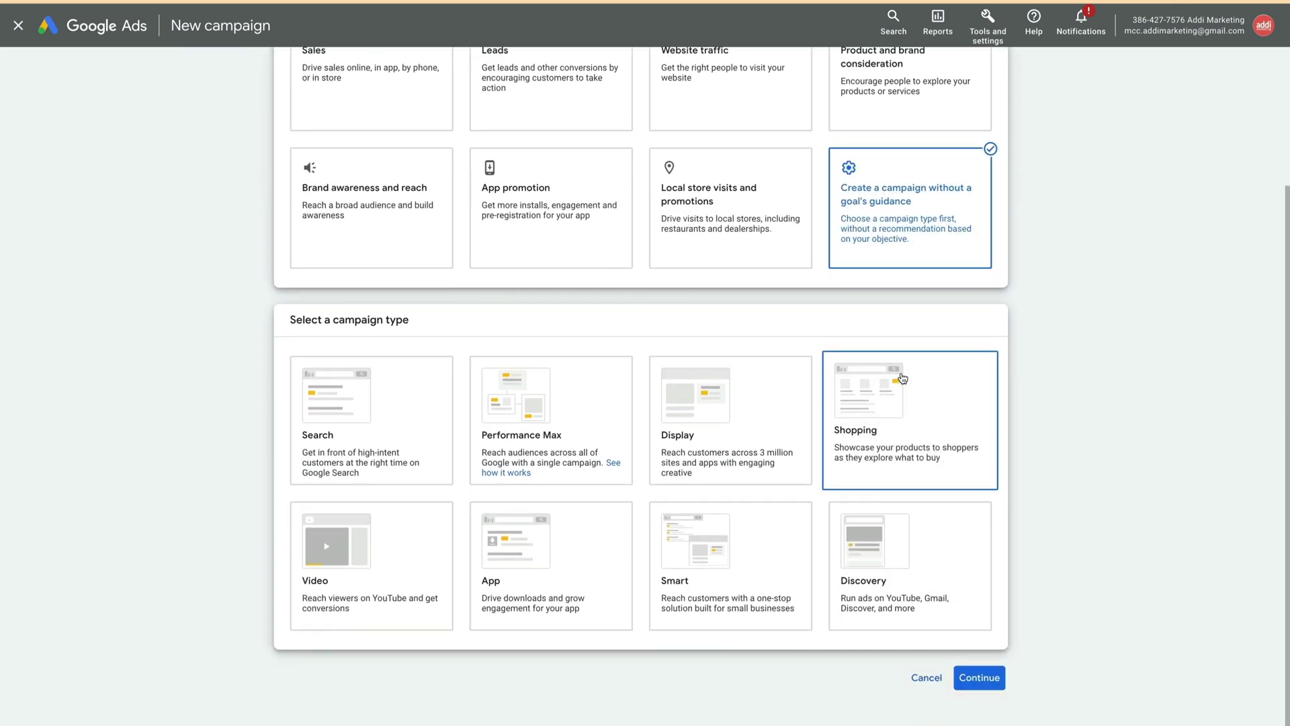
click(551, 417)
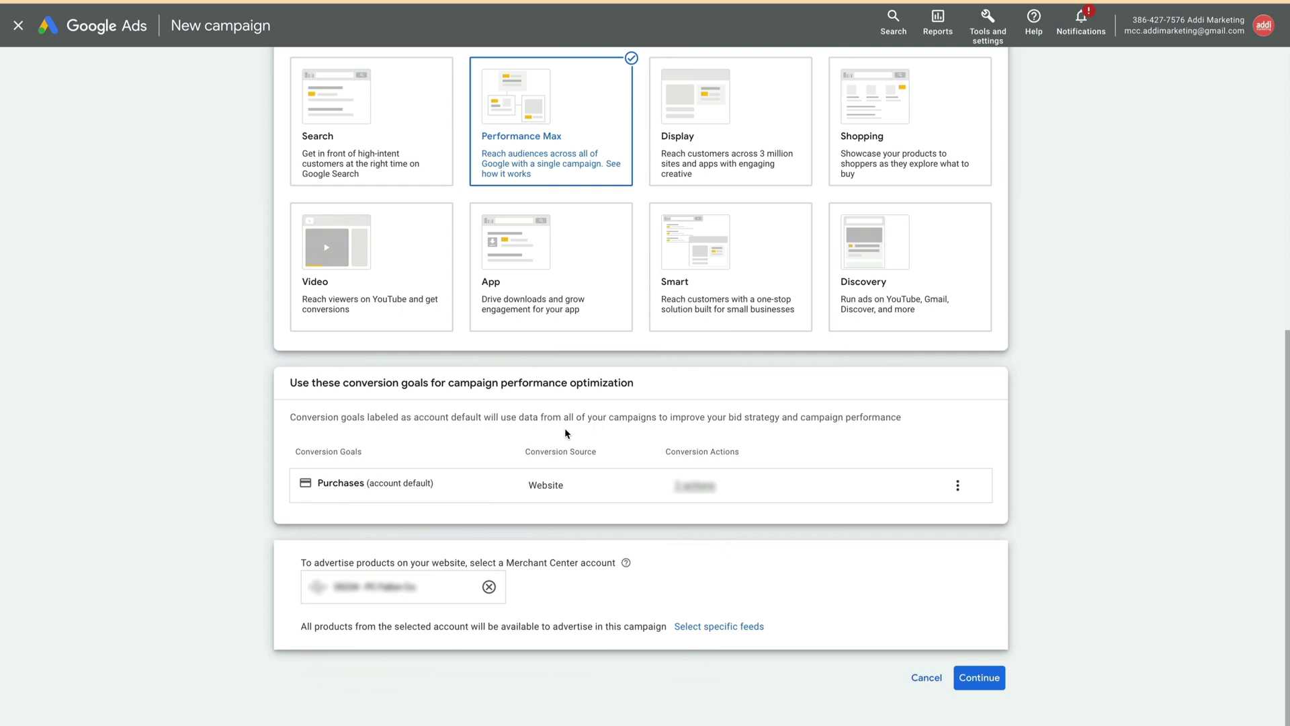
triple_click(316, 594)
text(Pmax - Test)
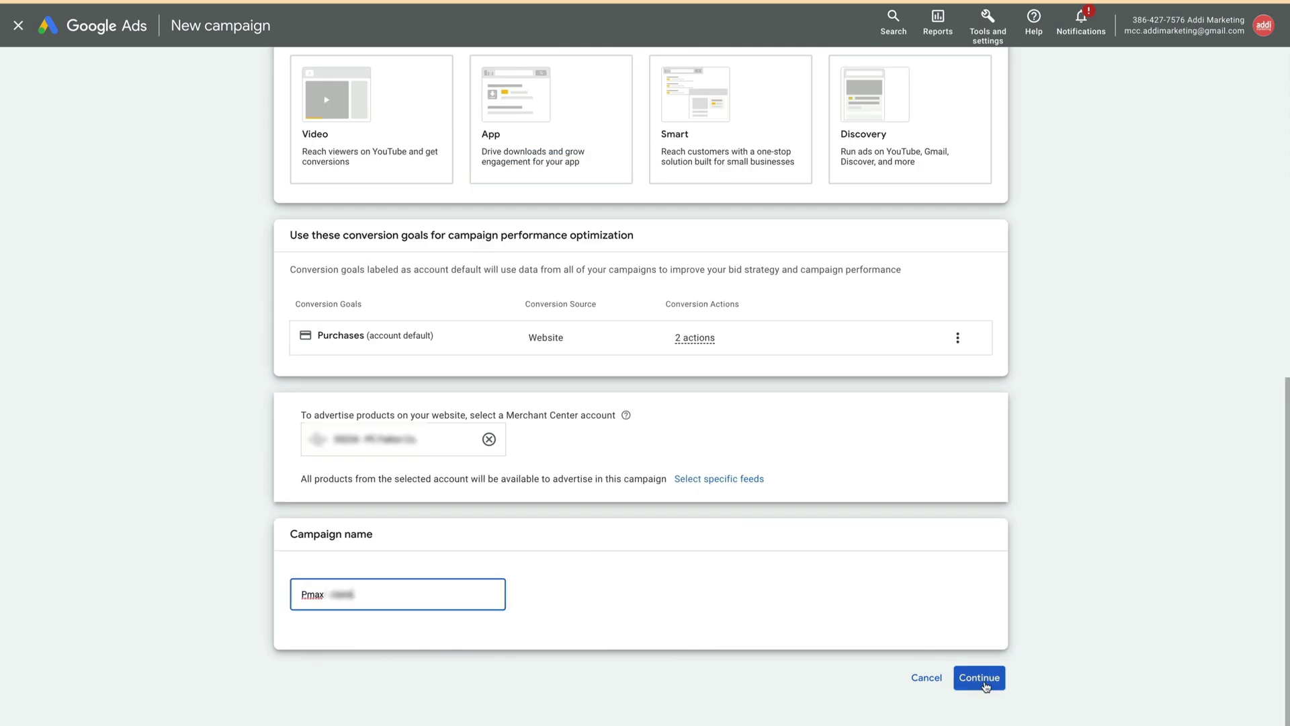
click(979, 678)
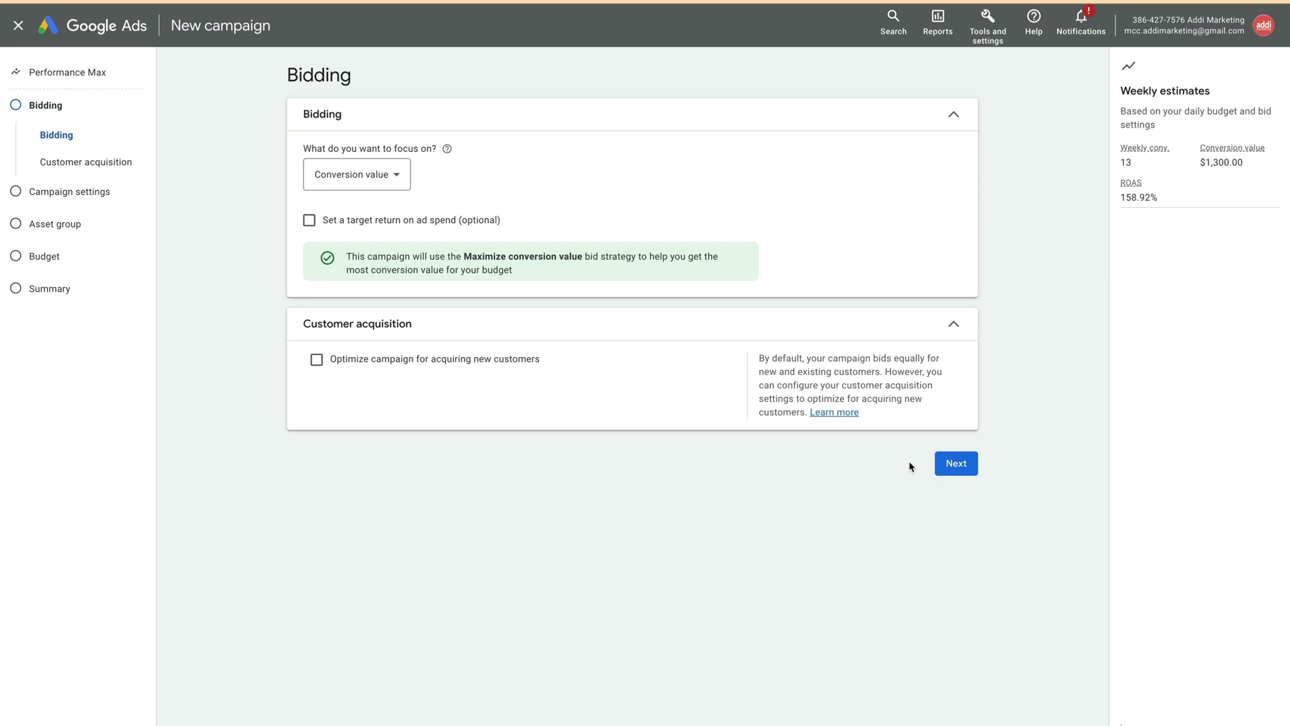
Step: Keep the conversion-value bidding, target the United States, and disable automatic text assets and Final URL expansion
click(961, 465)
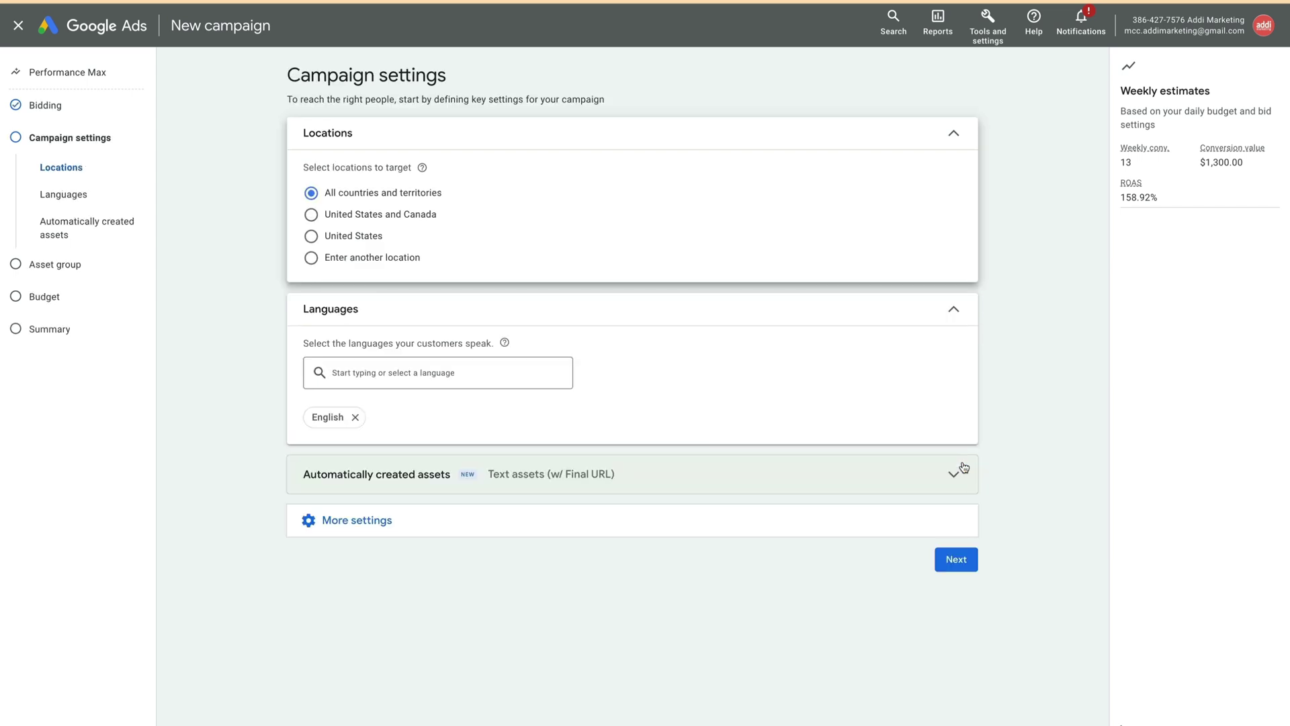
click(313, 237)
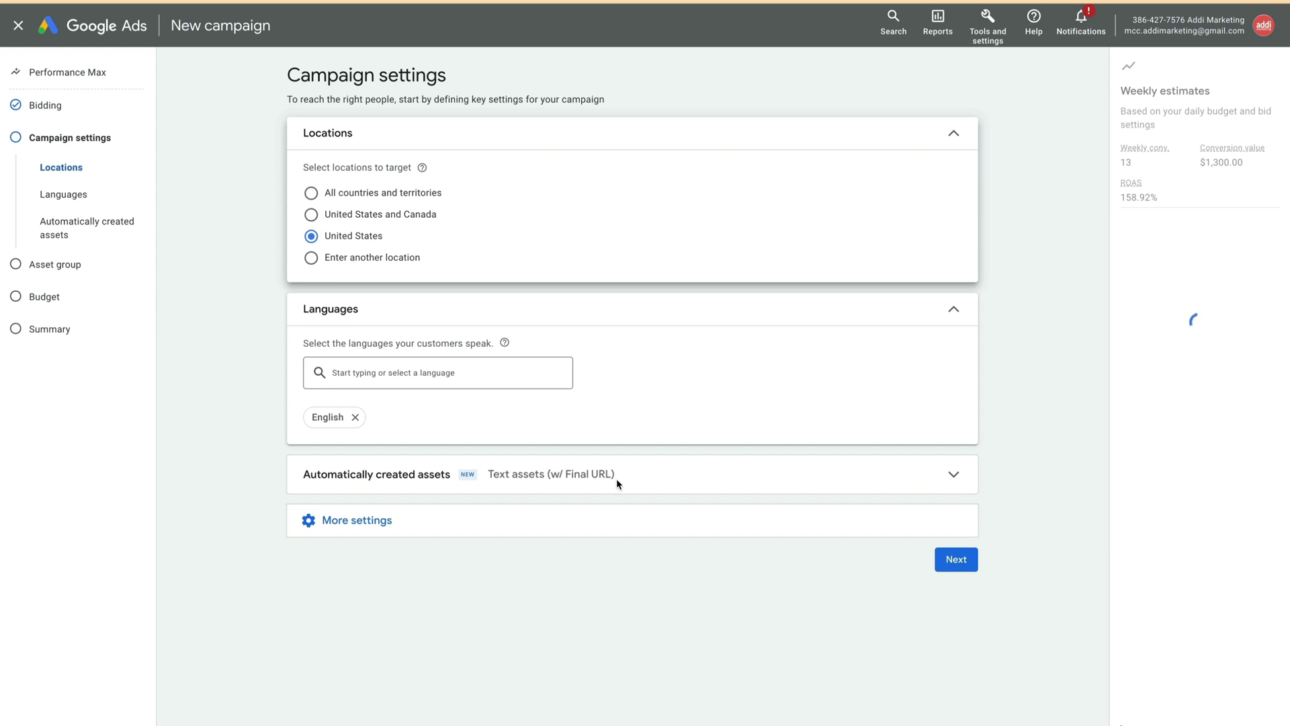
click(959, 479)
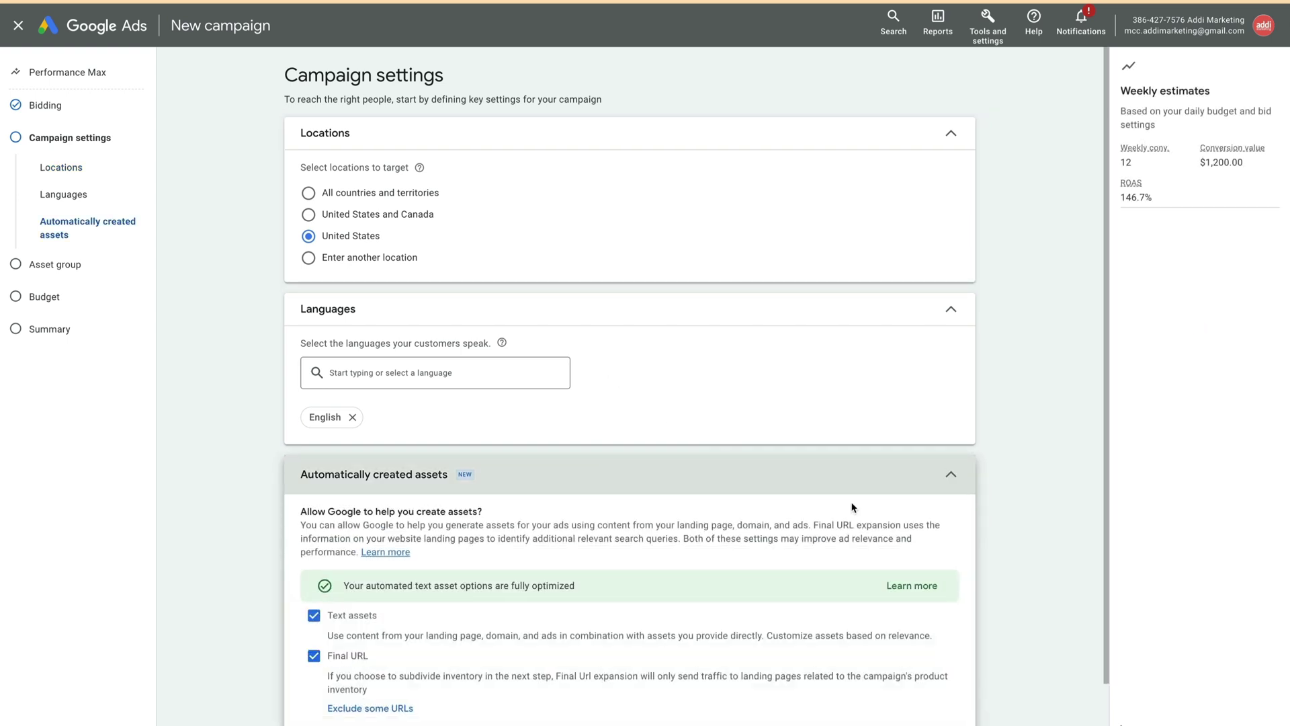
click(314, 615)
click(314, 655)
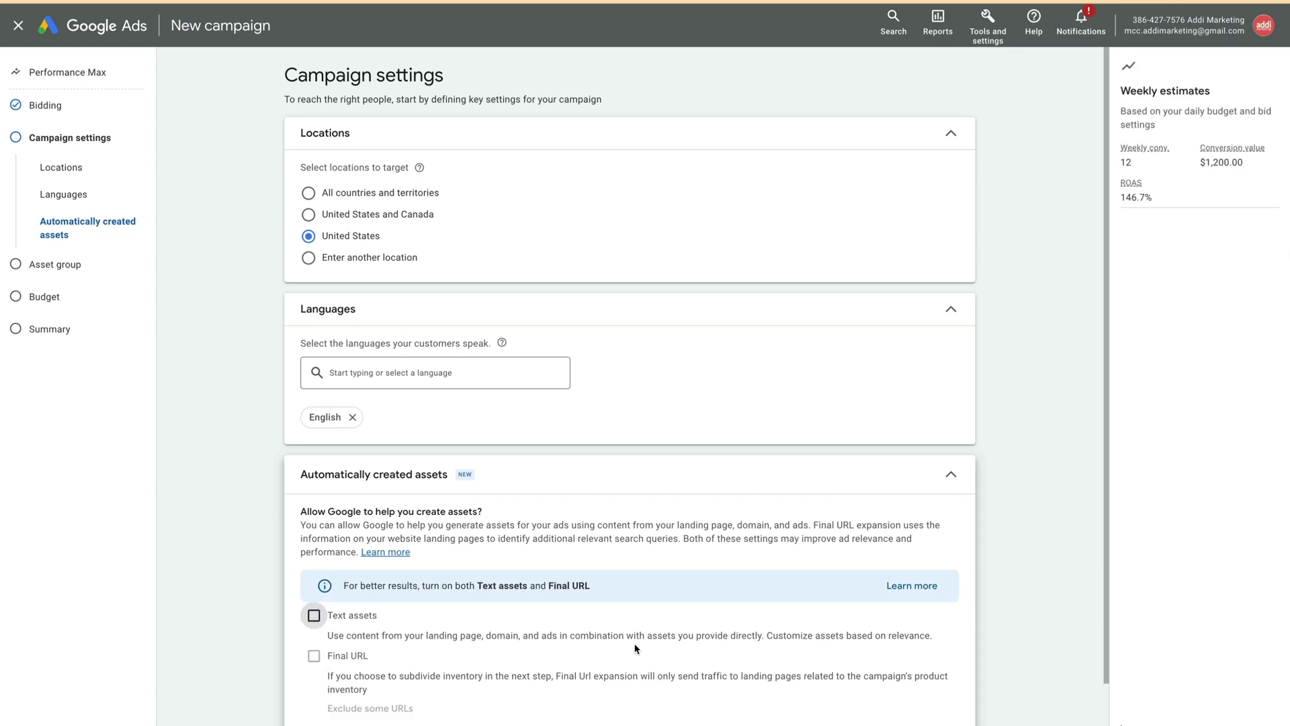
scroll(635, 648, down, 1)
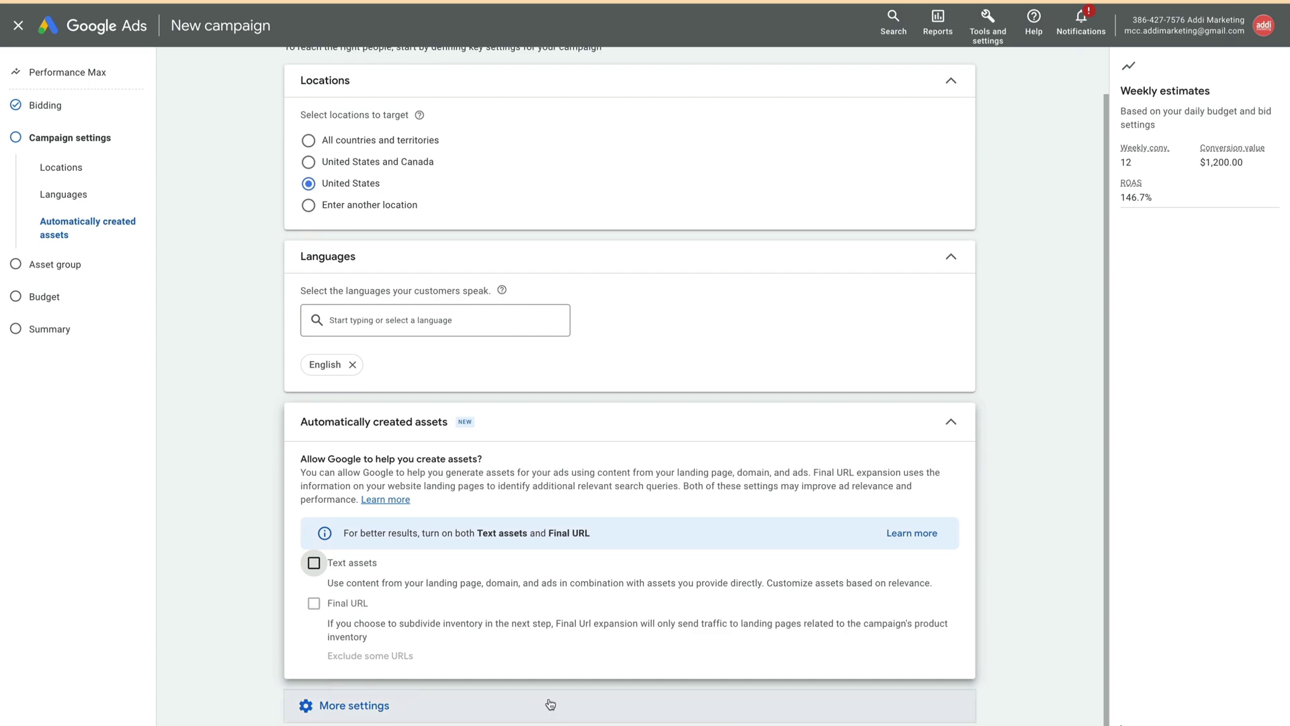
scroll(607, 678, down, 3)
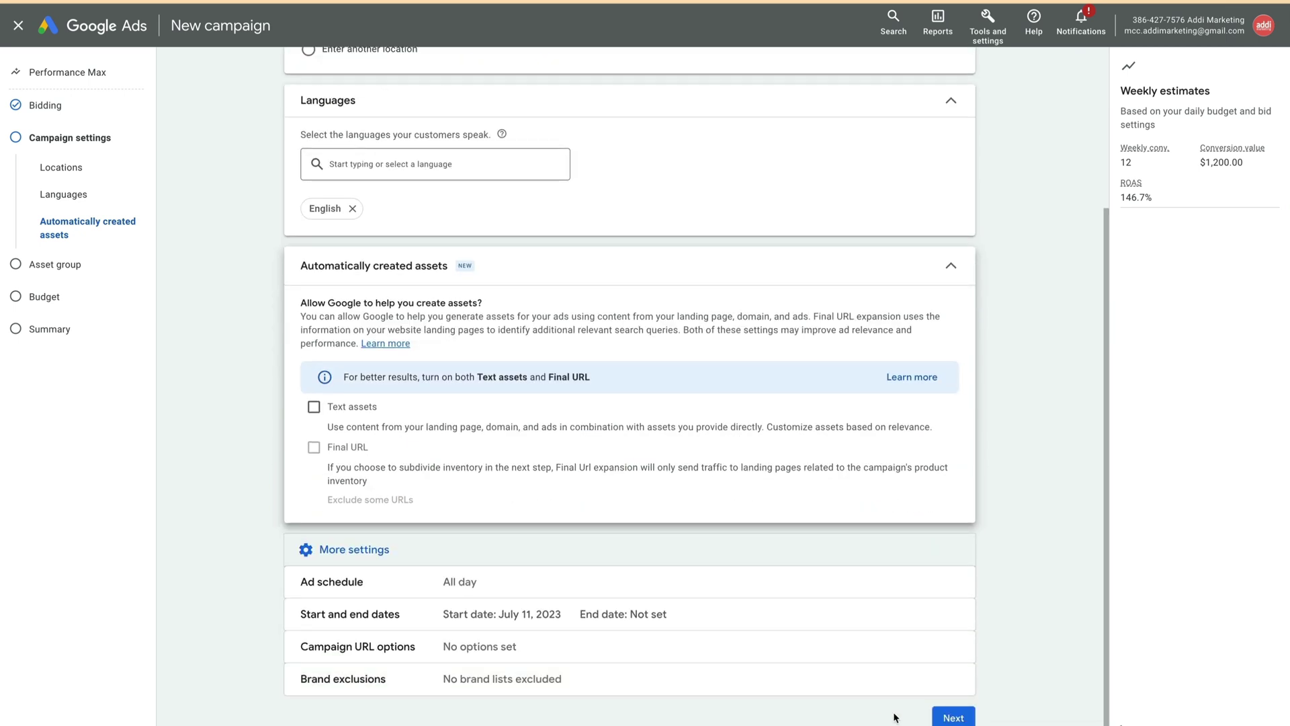
Step: Add images and logos to Asset Group 1
click(953, 718)
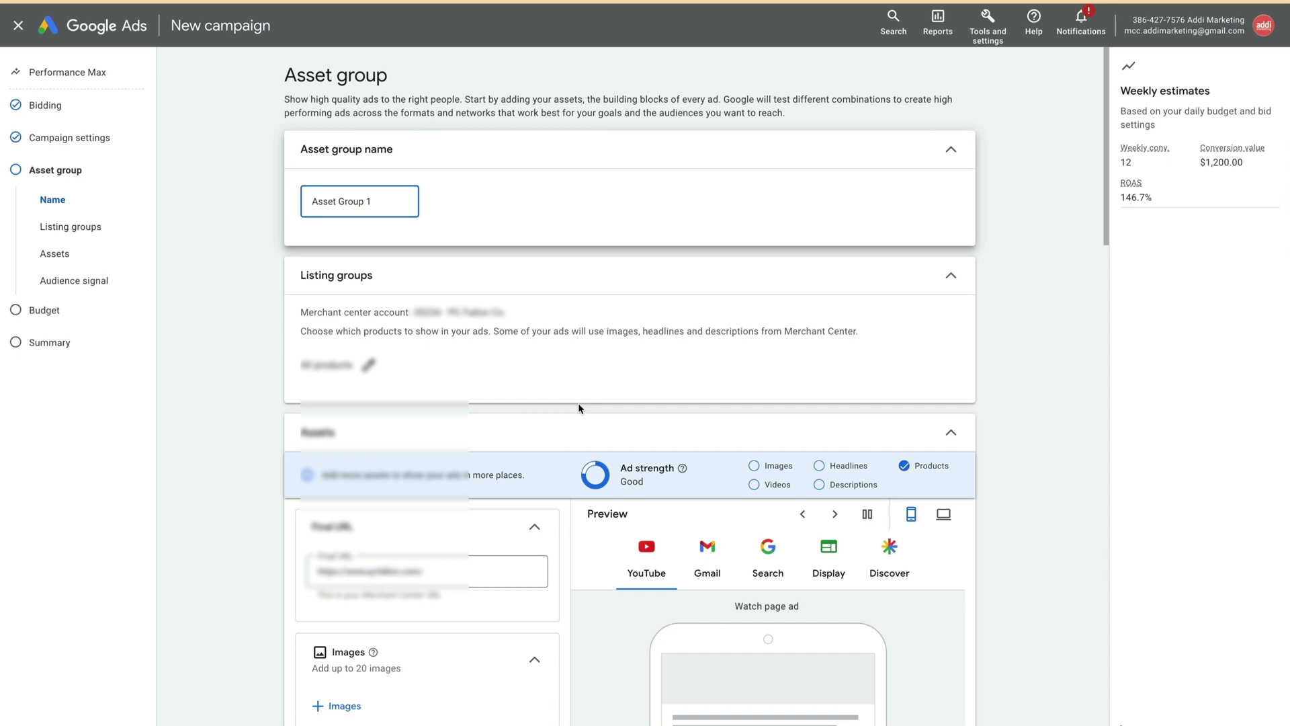
scroll(681, 392, down, 2)
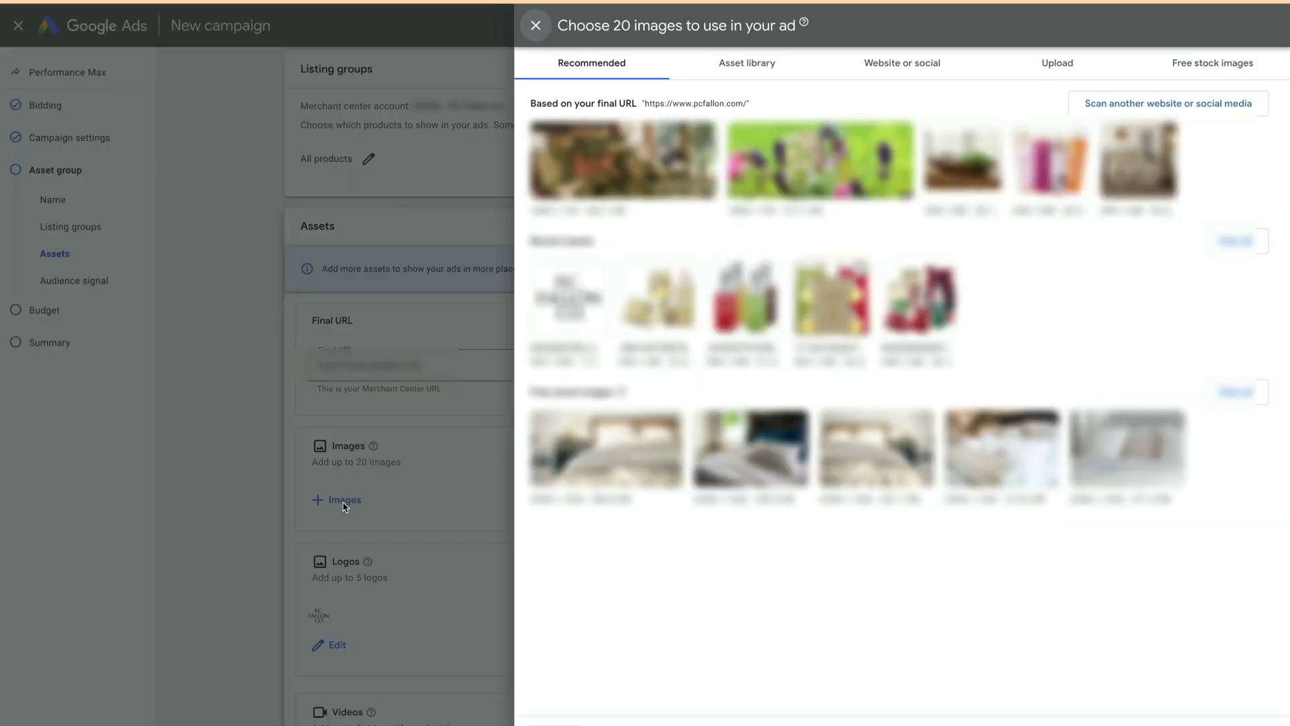
click(538, 242)
click(538, 100)
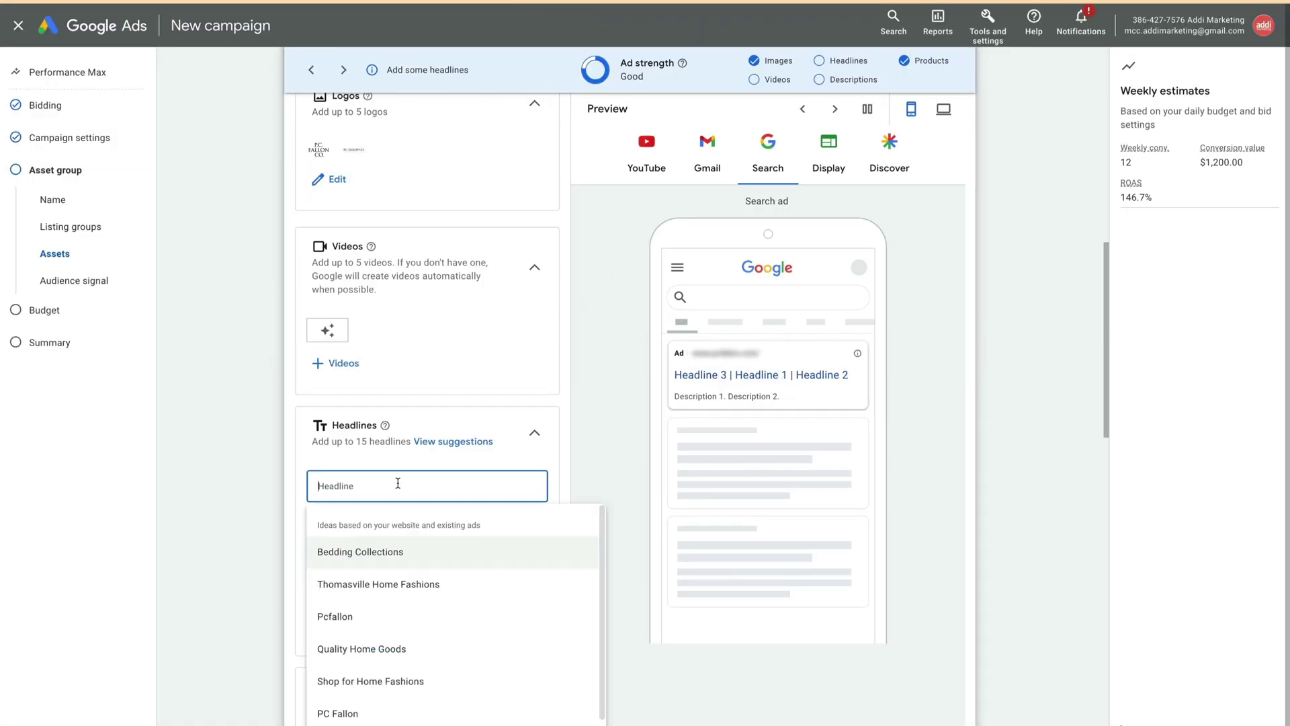
Step: Enter headlines hl1, hl2, hl3 and the long headline lh1
text(hl1)
key(Tab)
text(hl2)
key(Tab)
text(hl3)
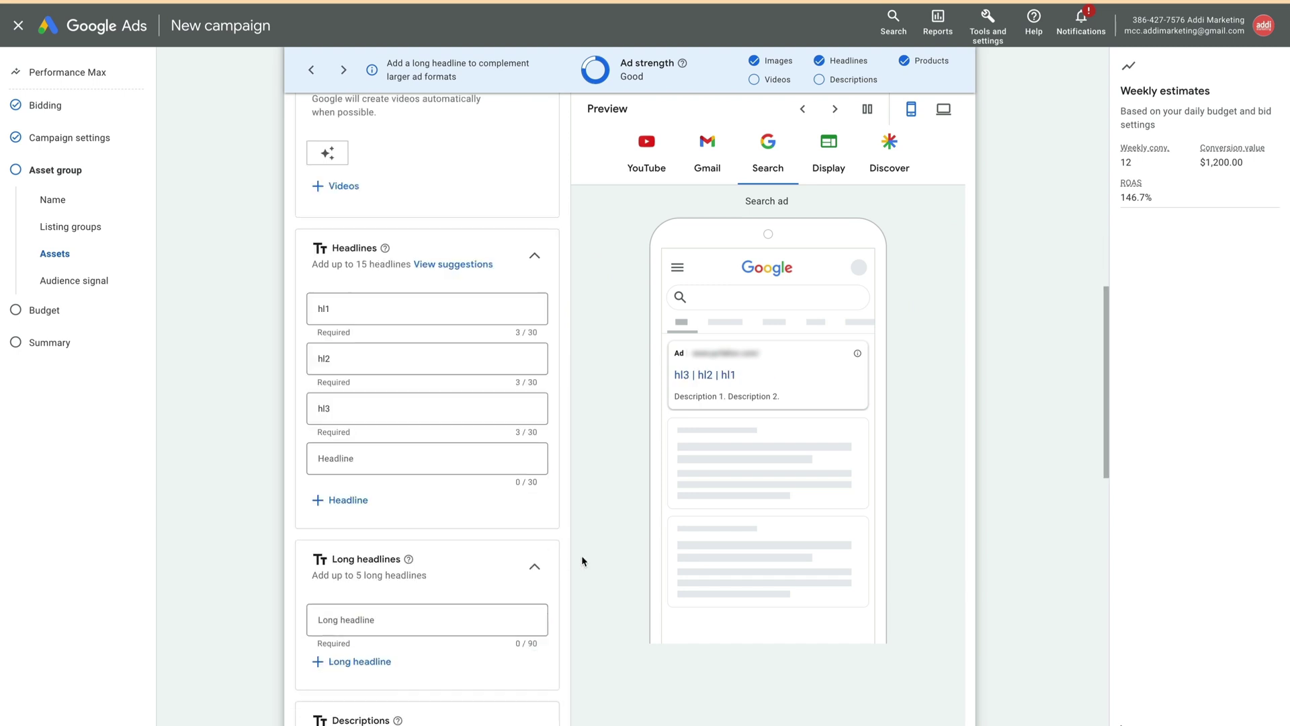
text(lh1)
key(Tab)
scroll(583, 616, down, 3)
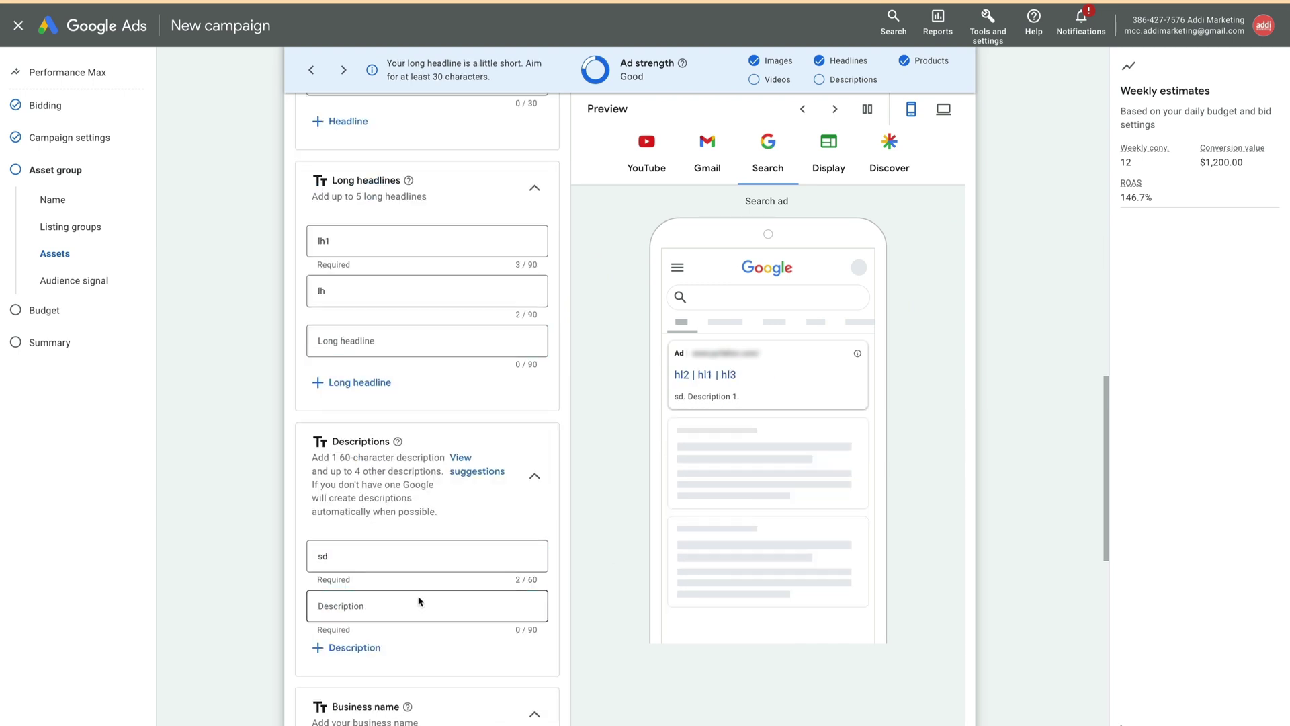
scroll(605, 567, down, 8)
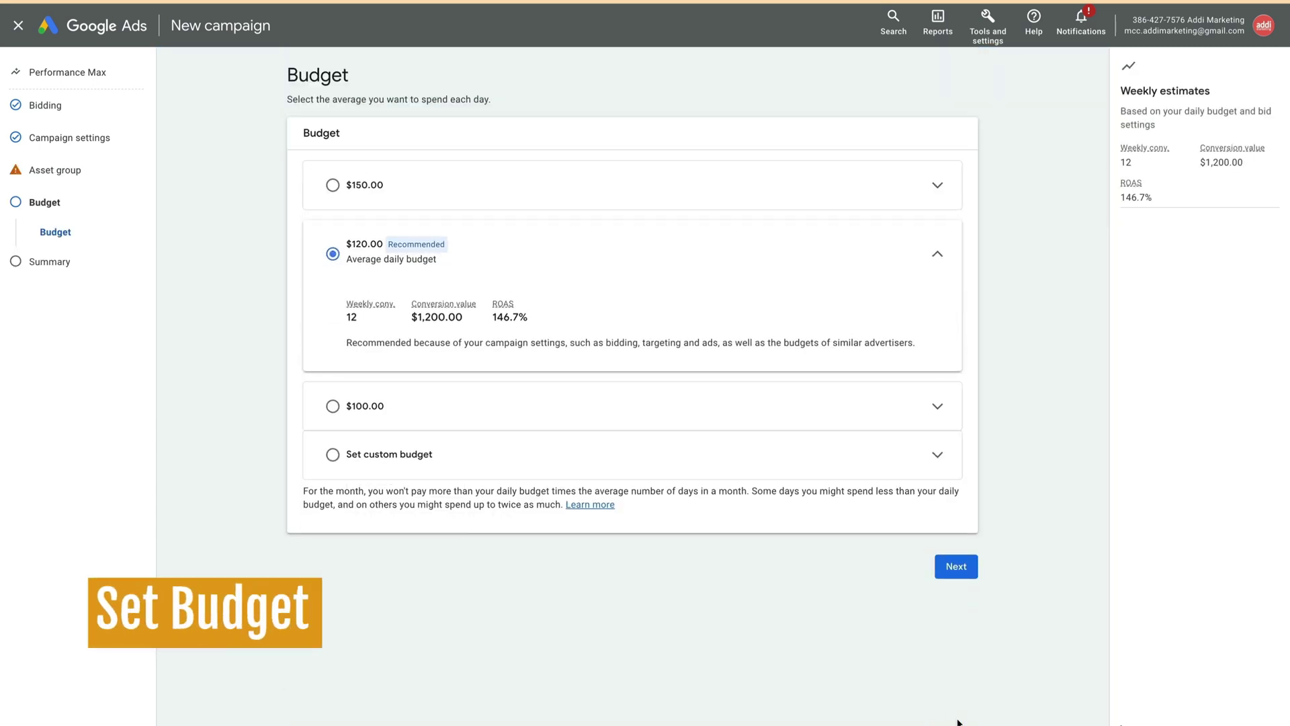
Step: Replace the 120.00 budget with a custom daily budget of 80 and publish the campaign
click(374, 453)
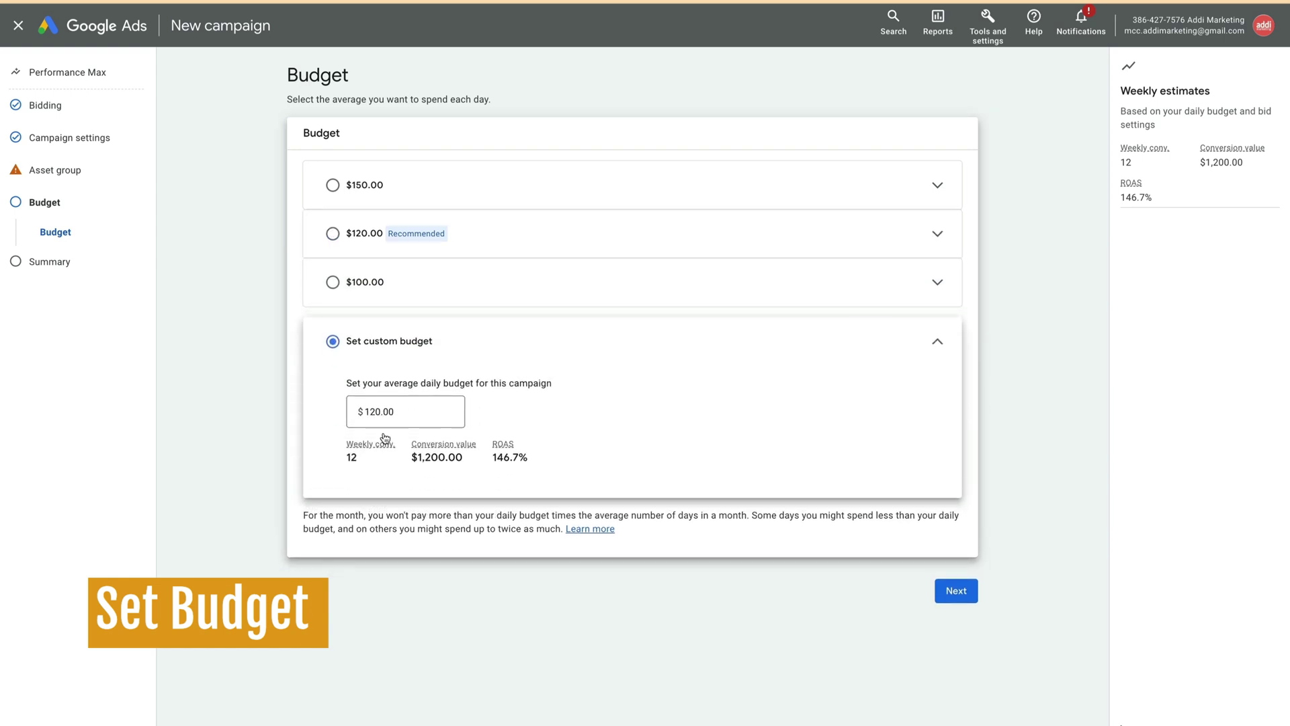
drag(400, 411, 335, 408)
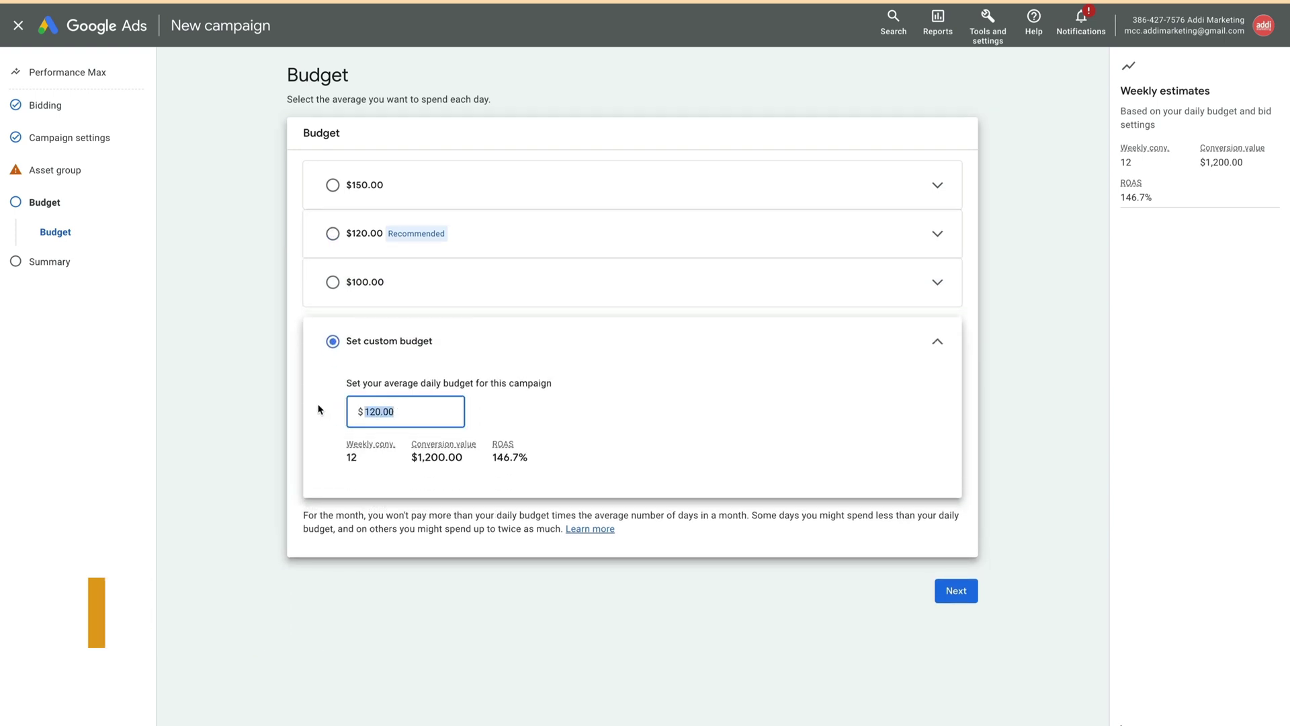
text(80)
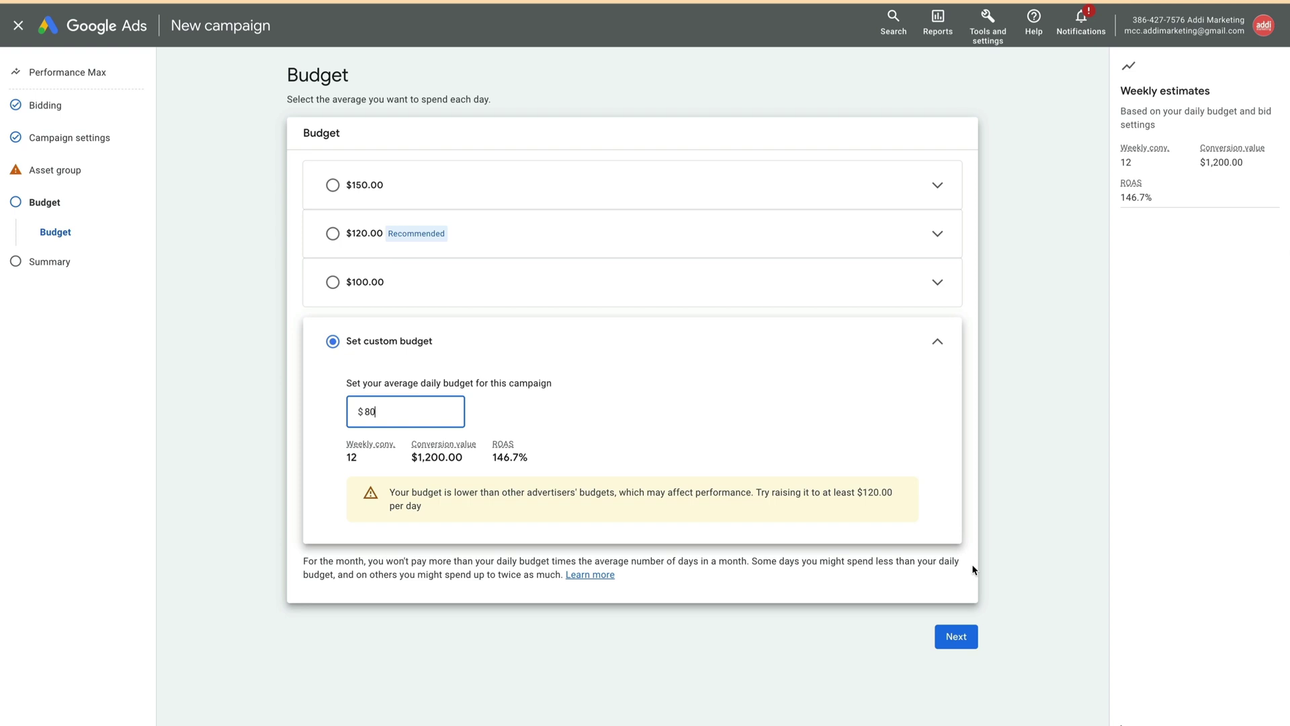
click(956, 637)
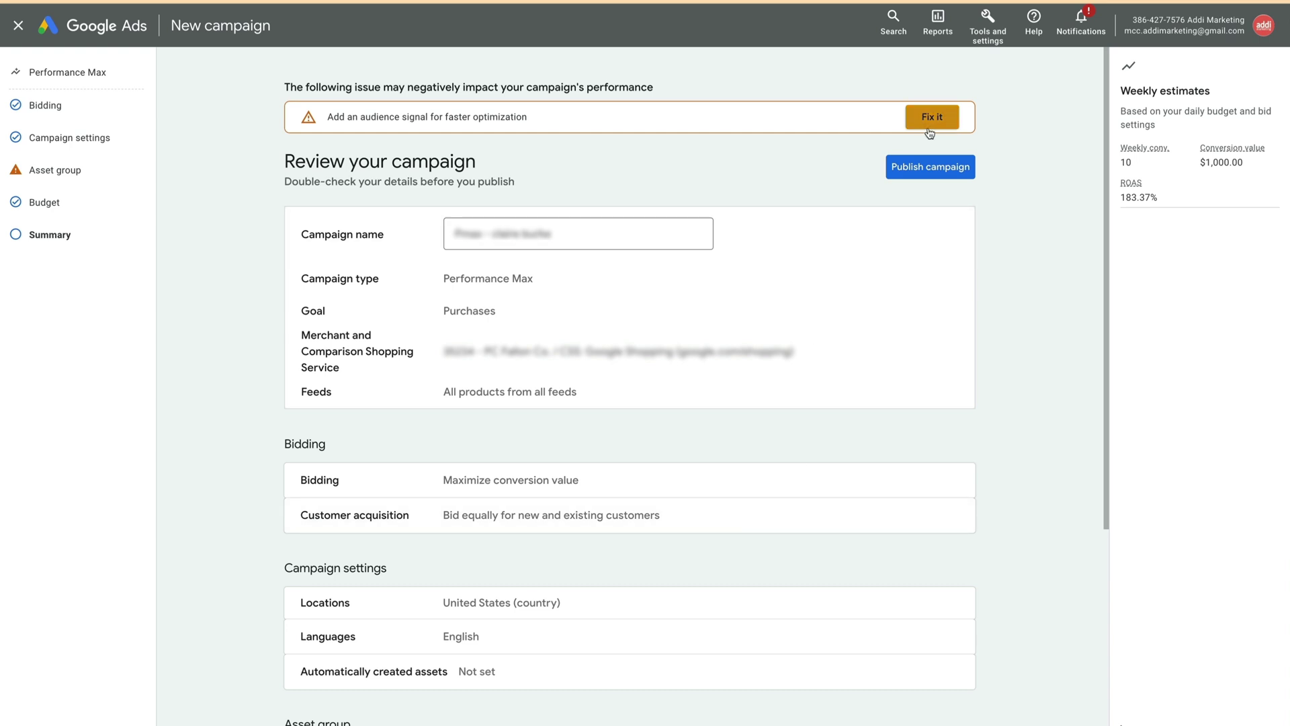
click(936, 173)
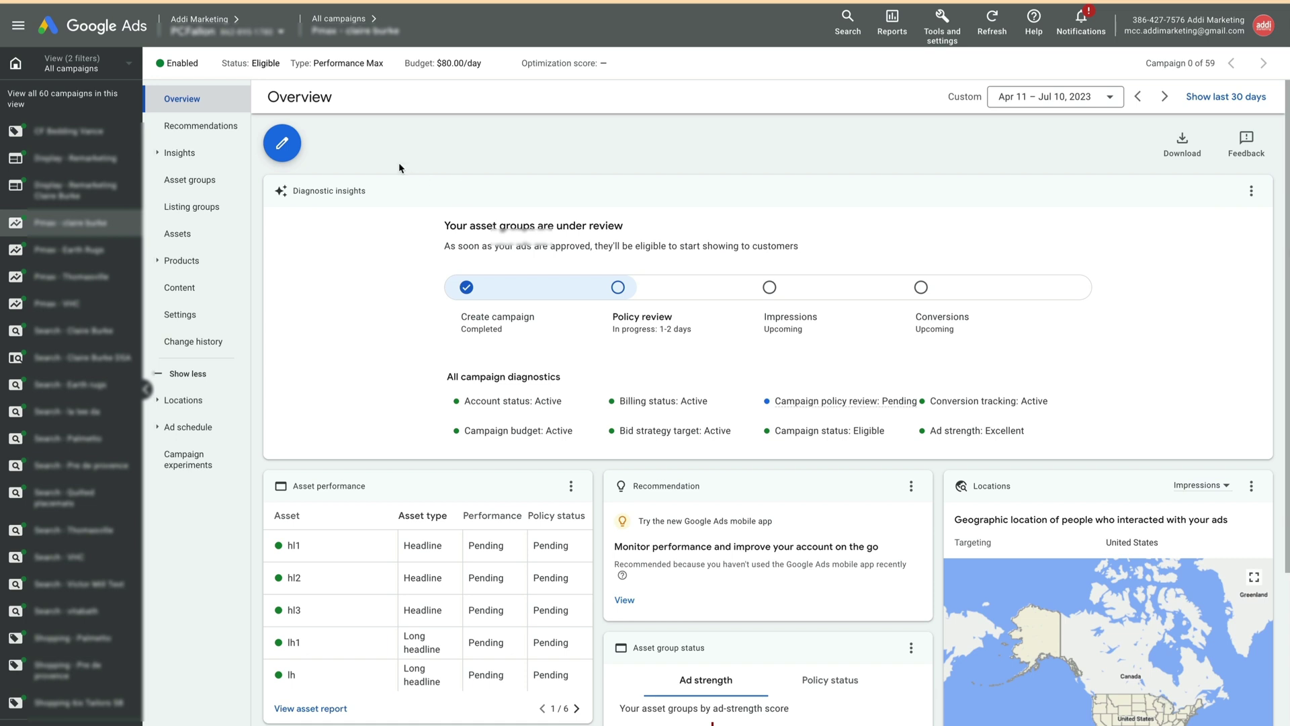
Step: Create a new asset group named 'Feed only' in the campaign
click(202, 183)
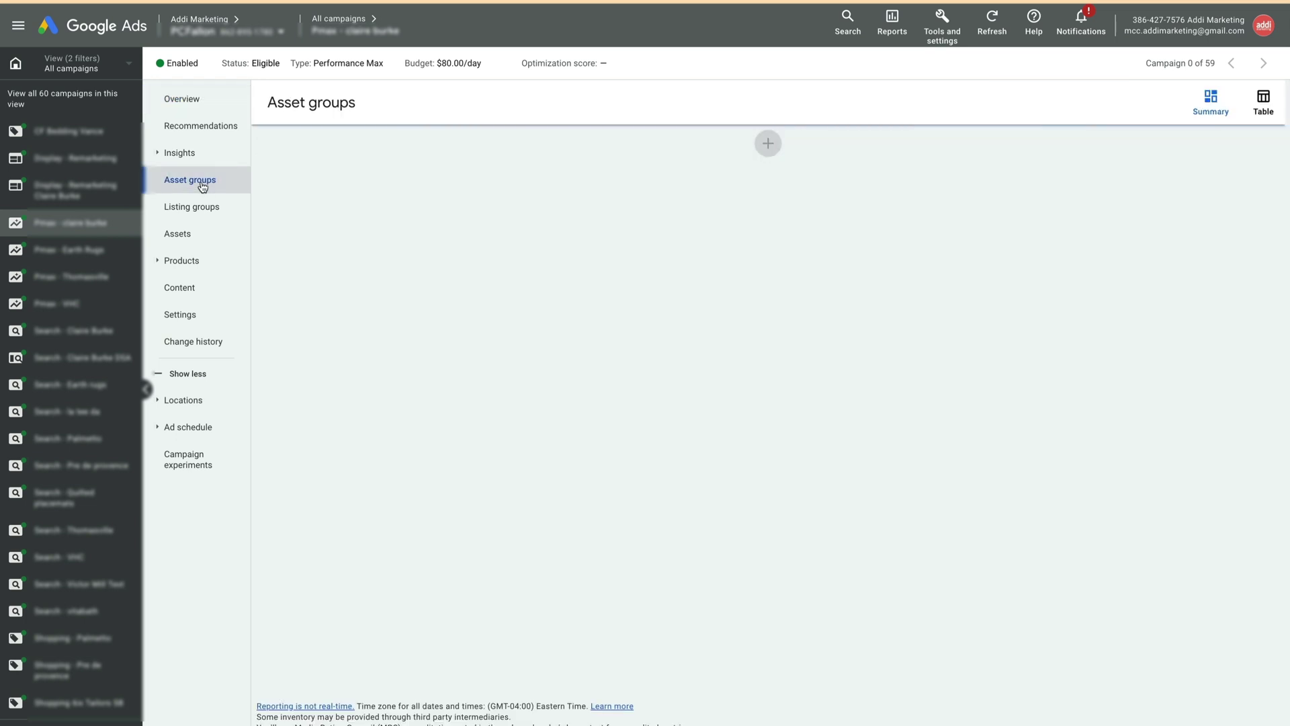
click(434, 143)
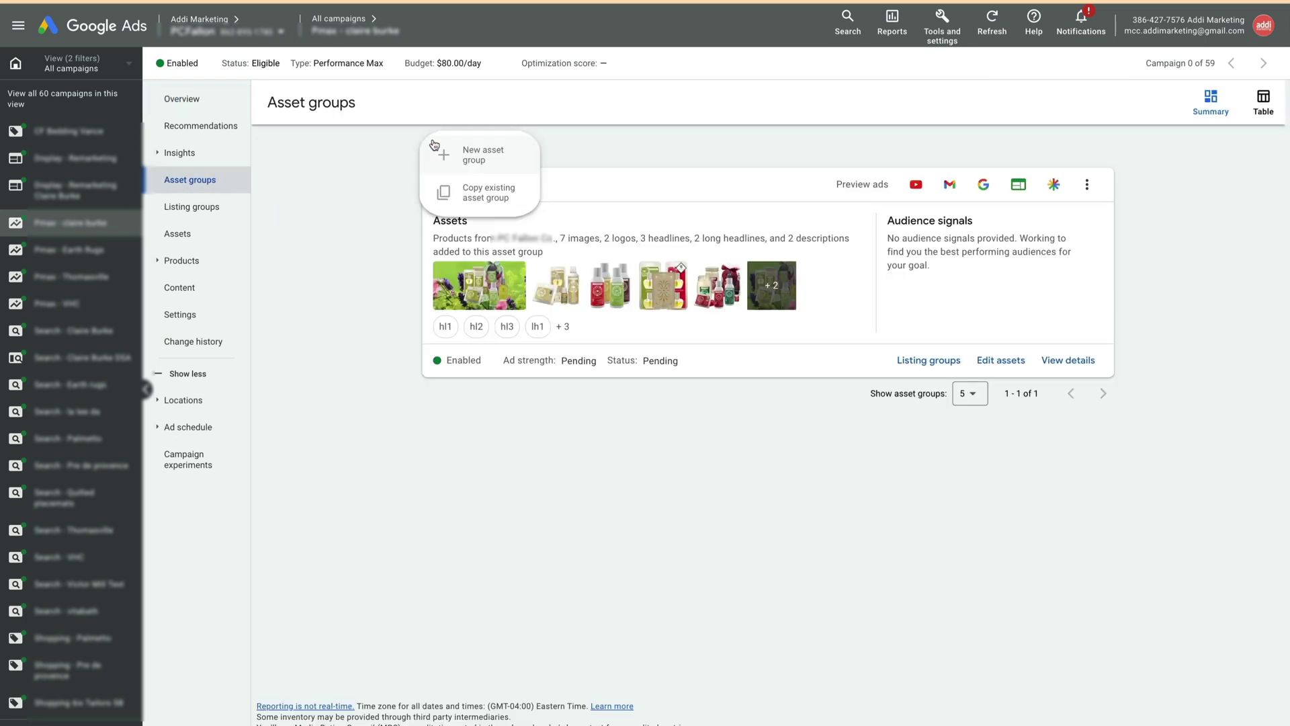
click(475, 157)
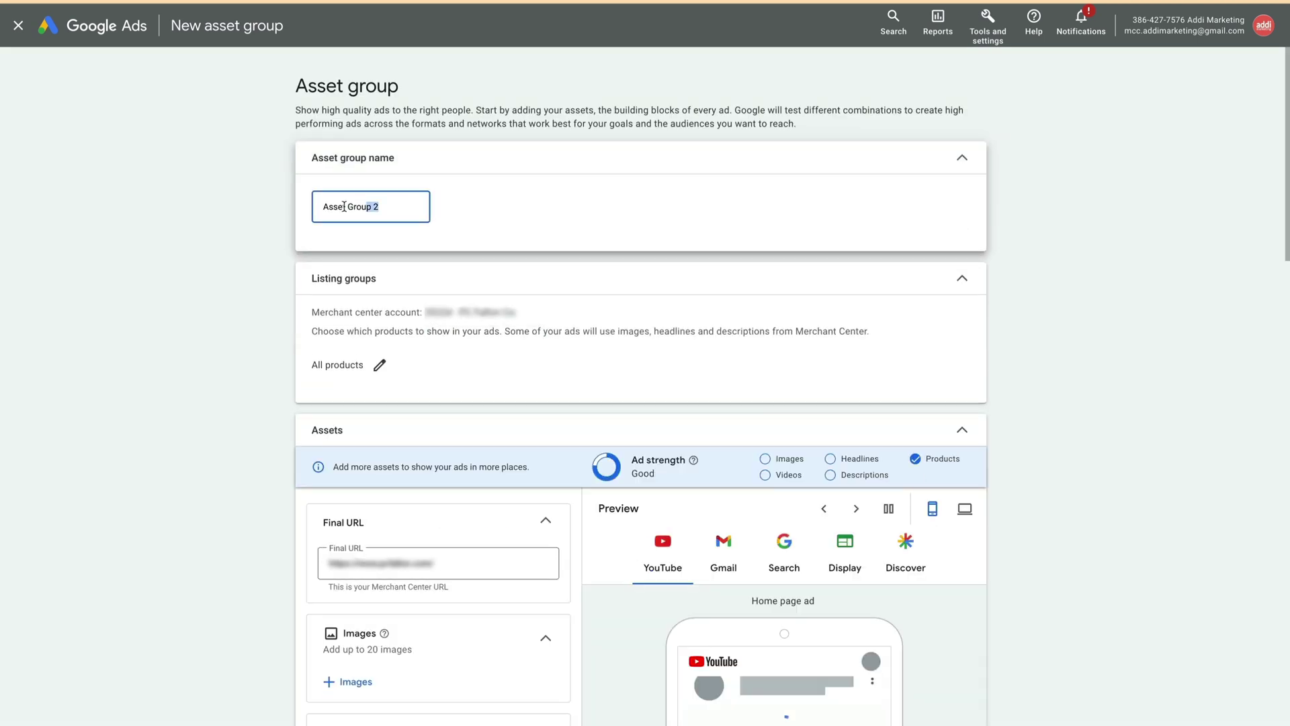
drag(391, 206, 307, 207)
text(Feed only)
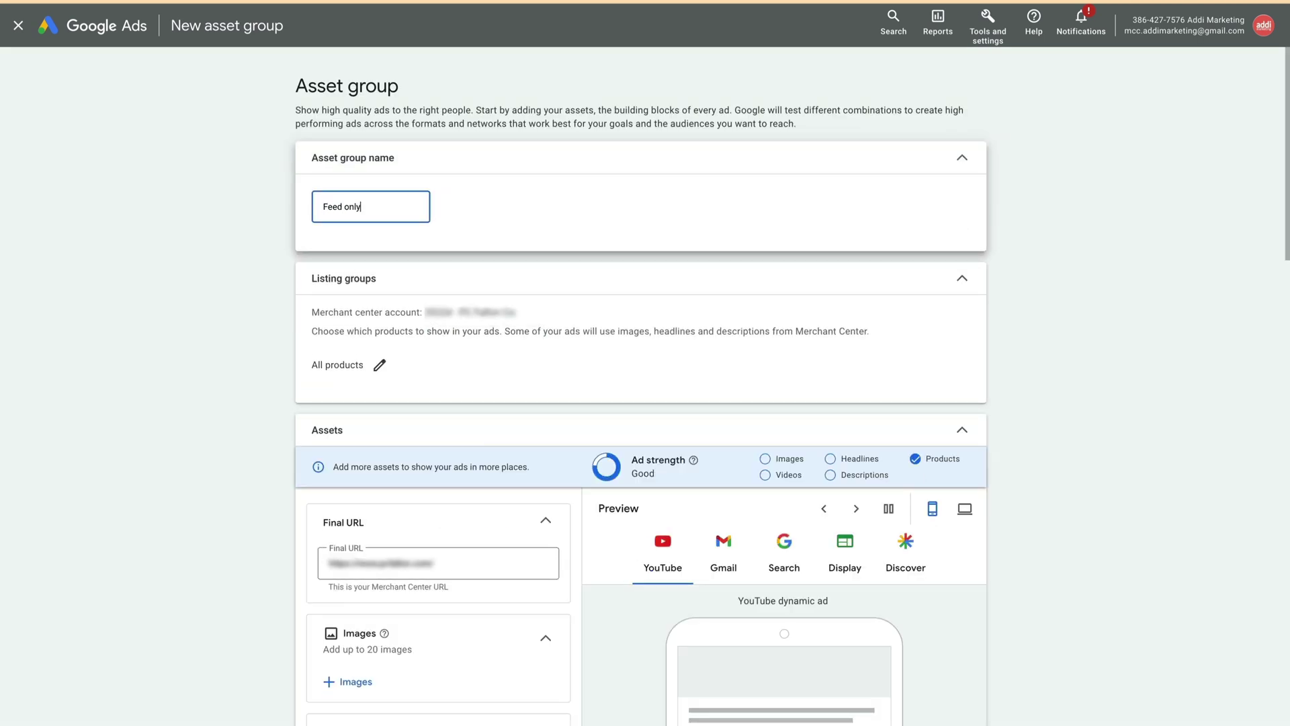
Step: Limit the group's listing products to two brands found by searching 'clatr', and save
click(380, 365)
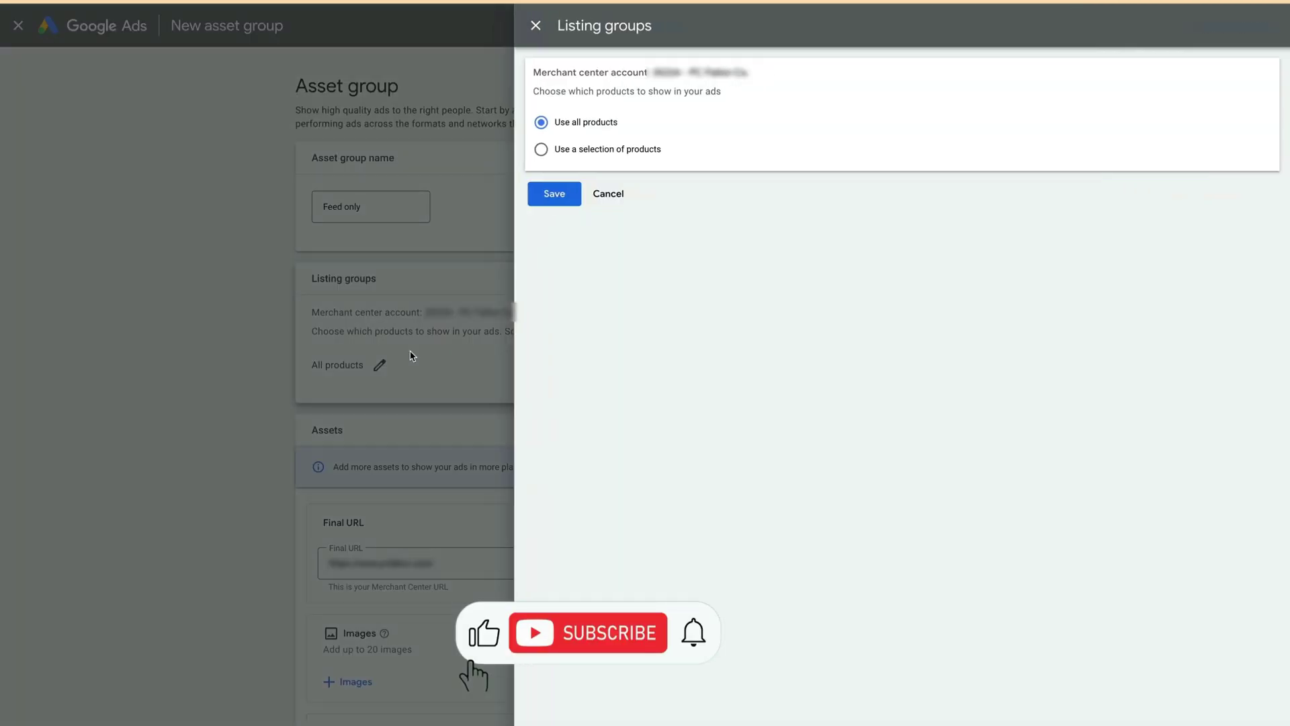
click(542, 150)
click(720, 197)
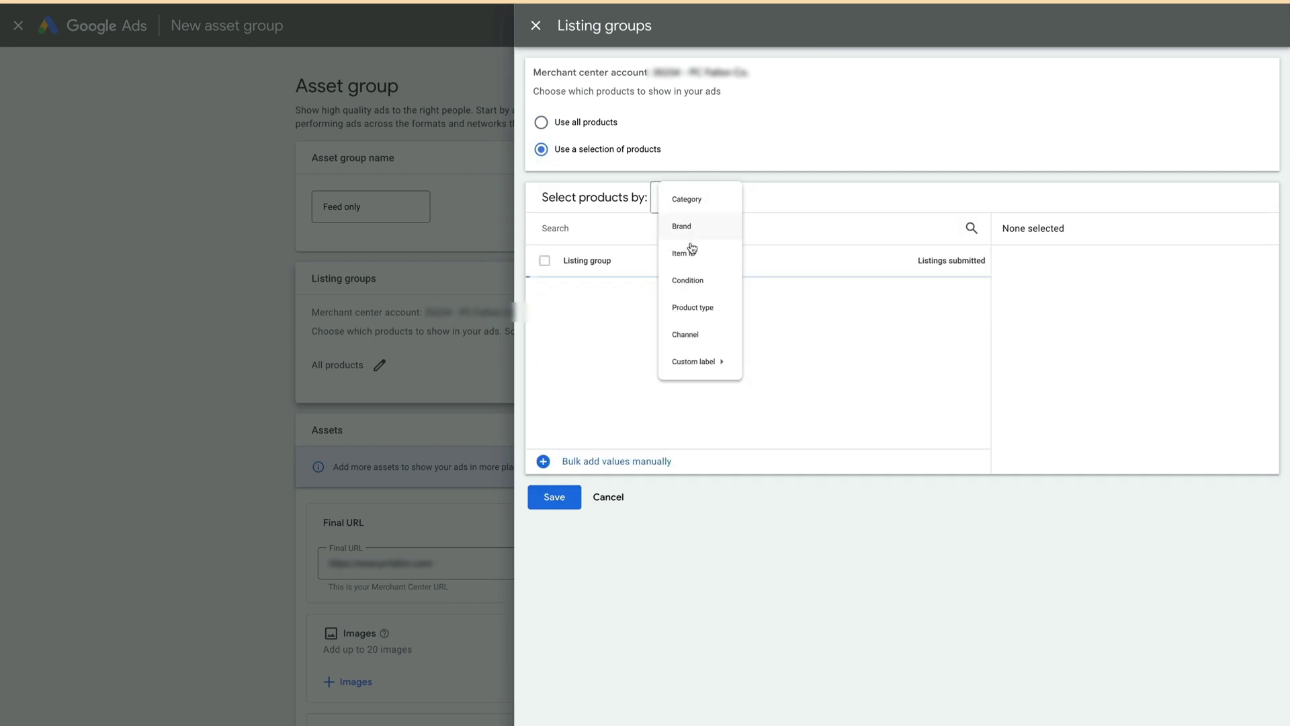
click(682, 227)
click(971, 228)
text(clat)
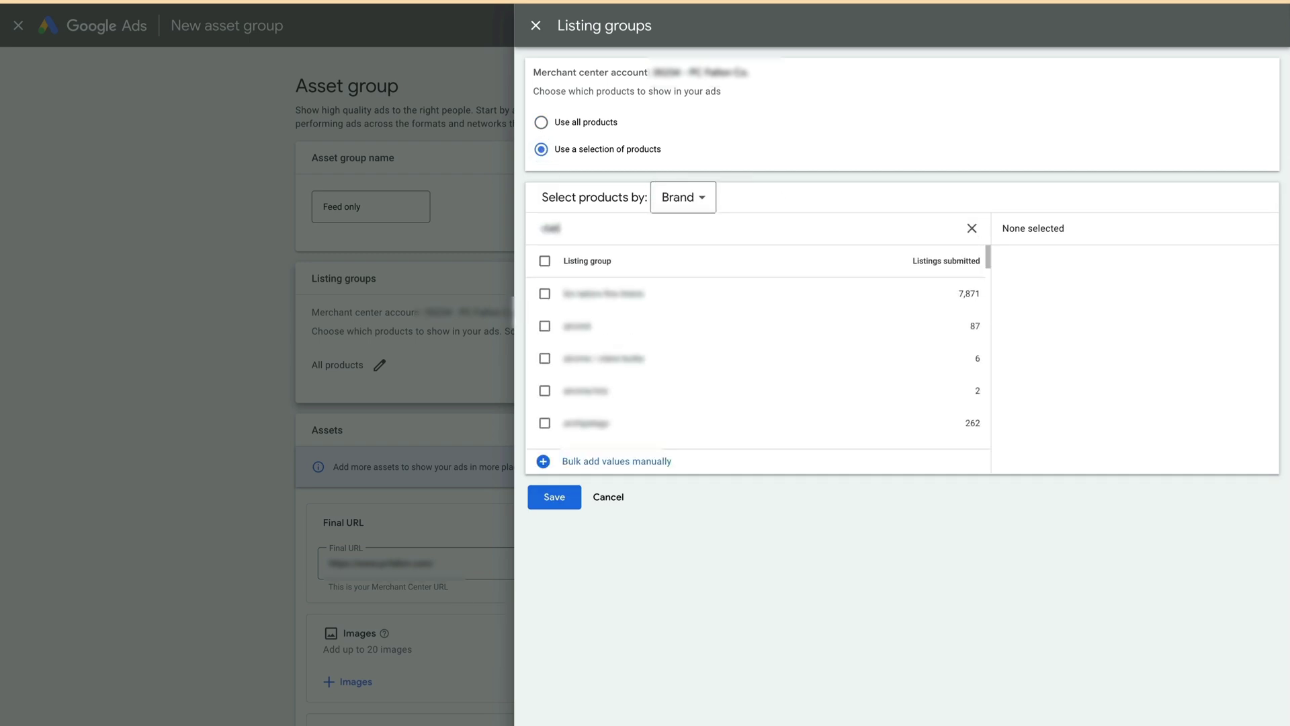
text(r)
click(544, 294)
click(544, 326)
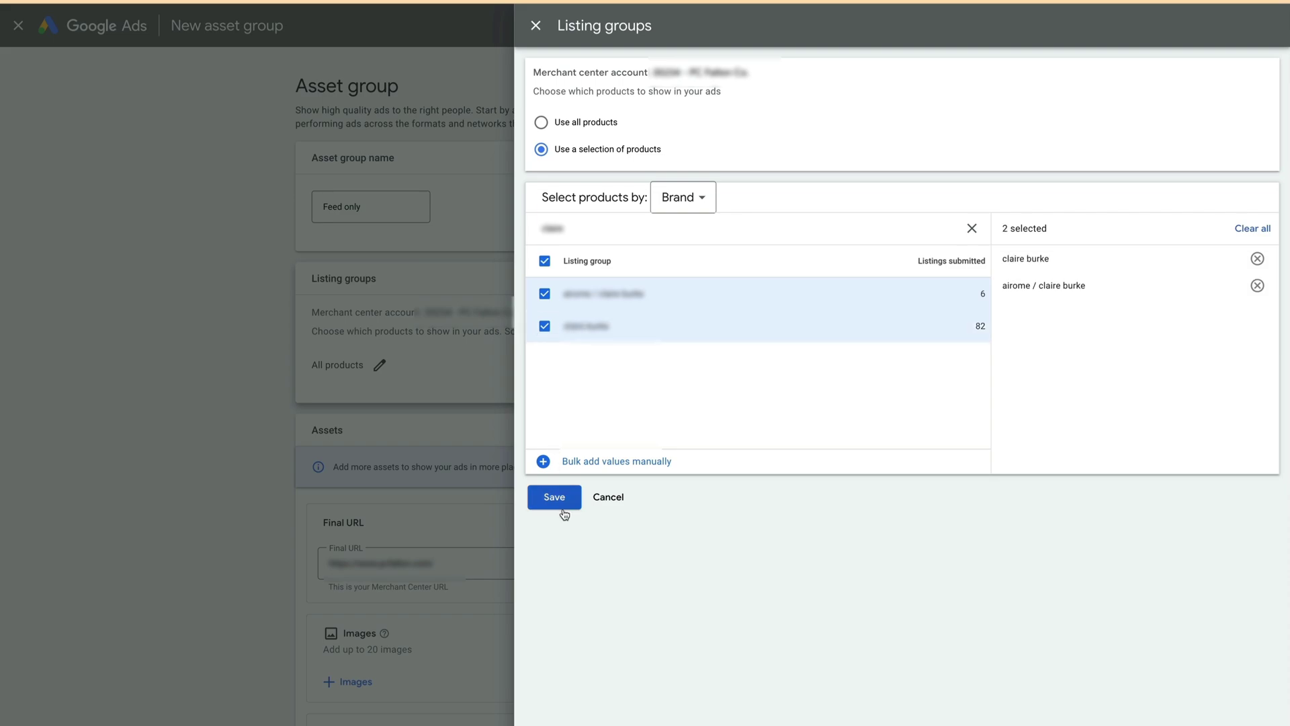
click(563, 512)
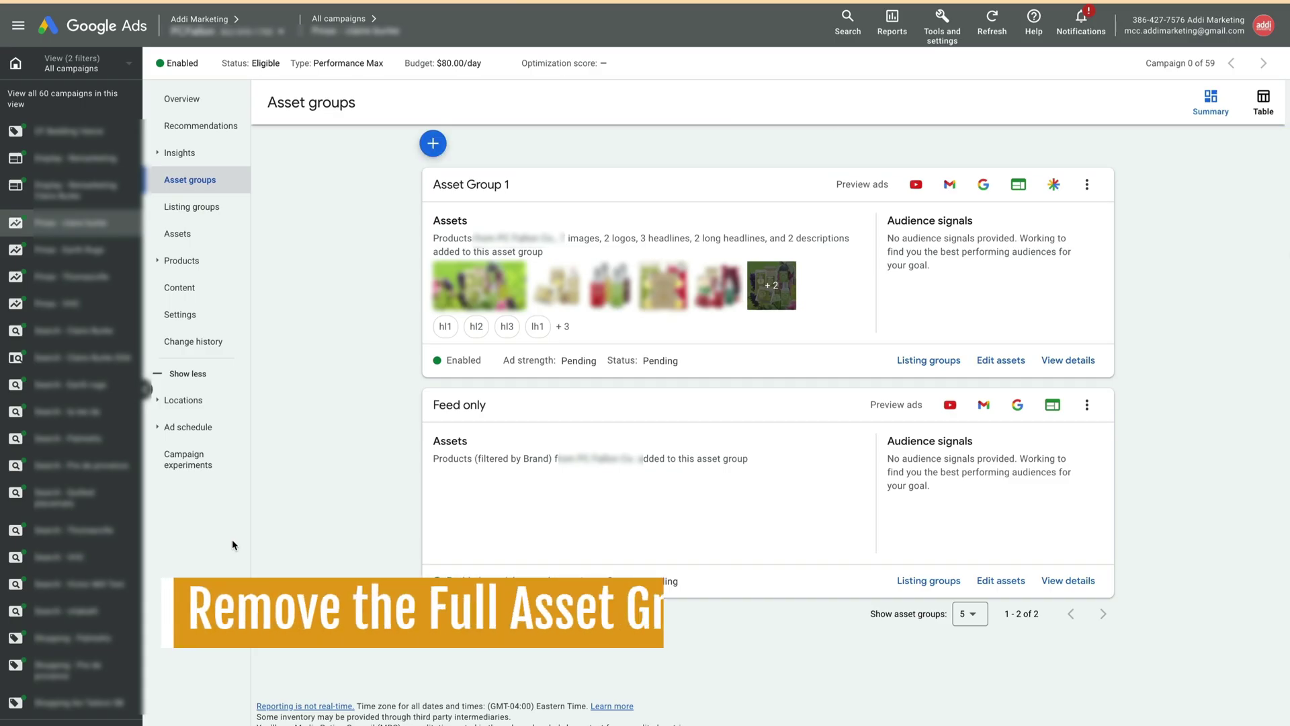
Step: Permanently remove Asset Group 1 from the campaign
click(452, 367)
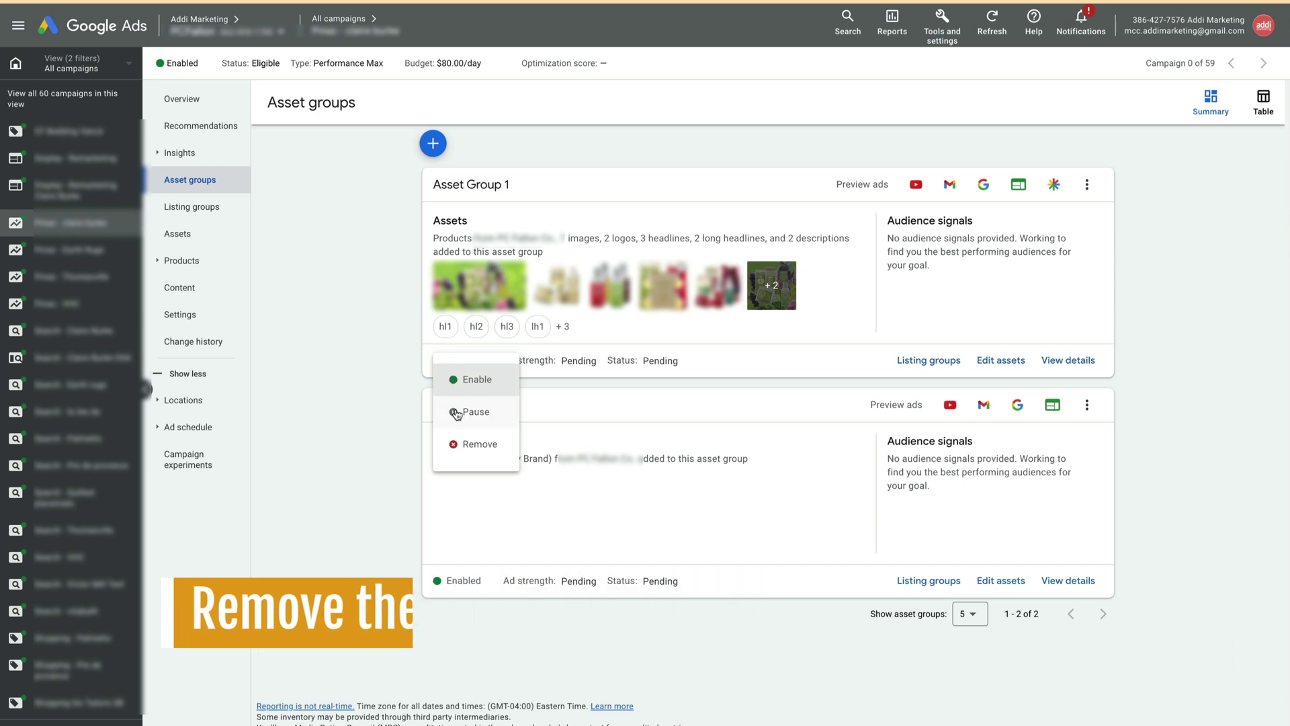
click(480, 449)
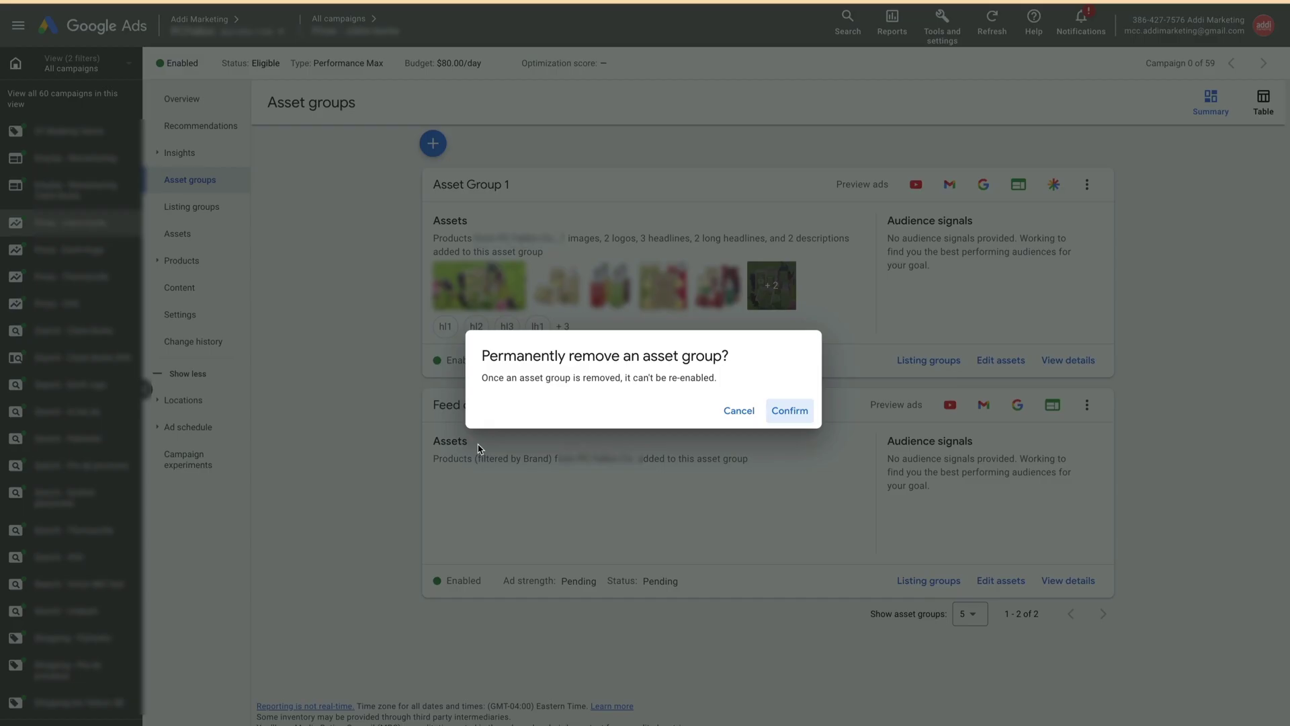
click(791, 413)
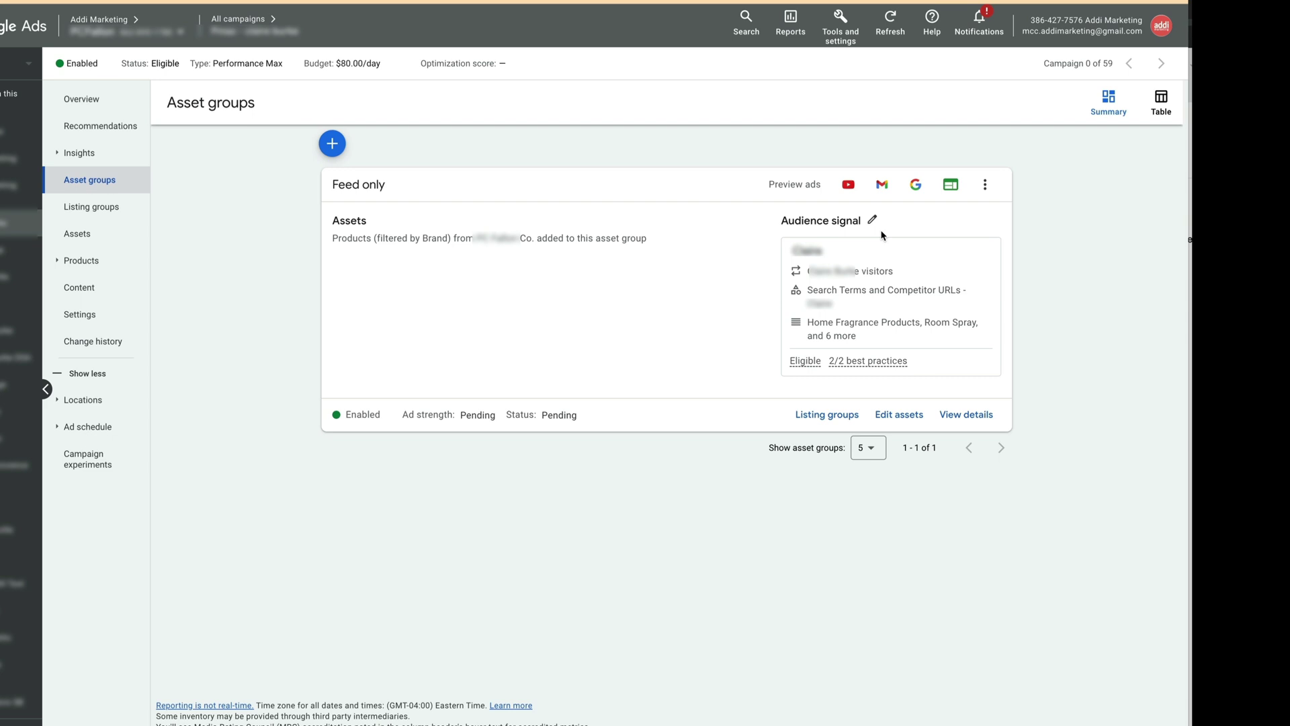
Step: Open the Feed only audience signal's audience in Edit audience
click(871, 221)
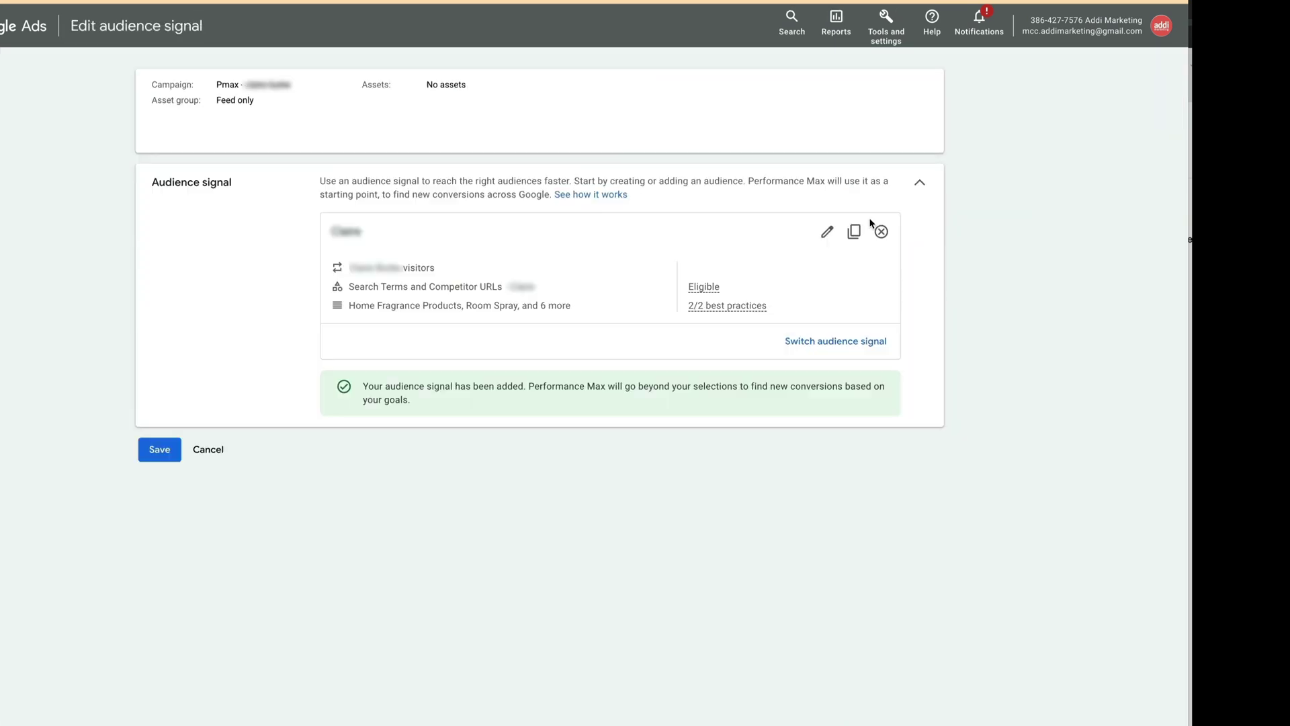
click(827, 233)
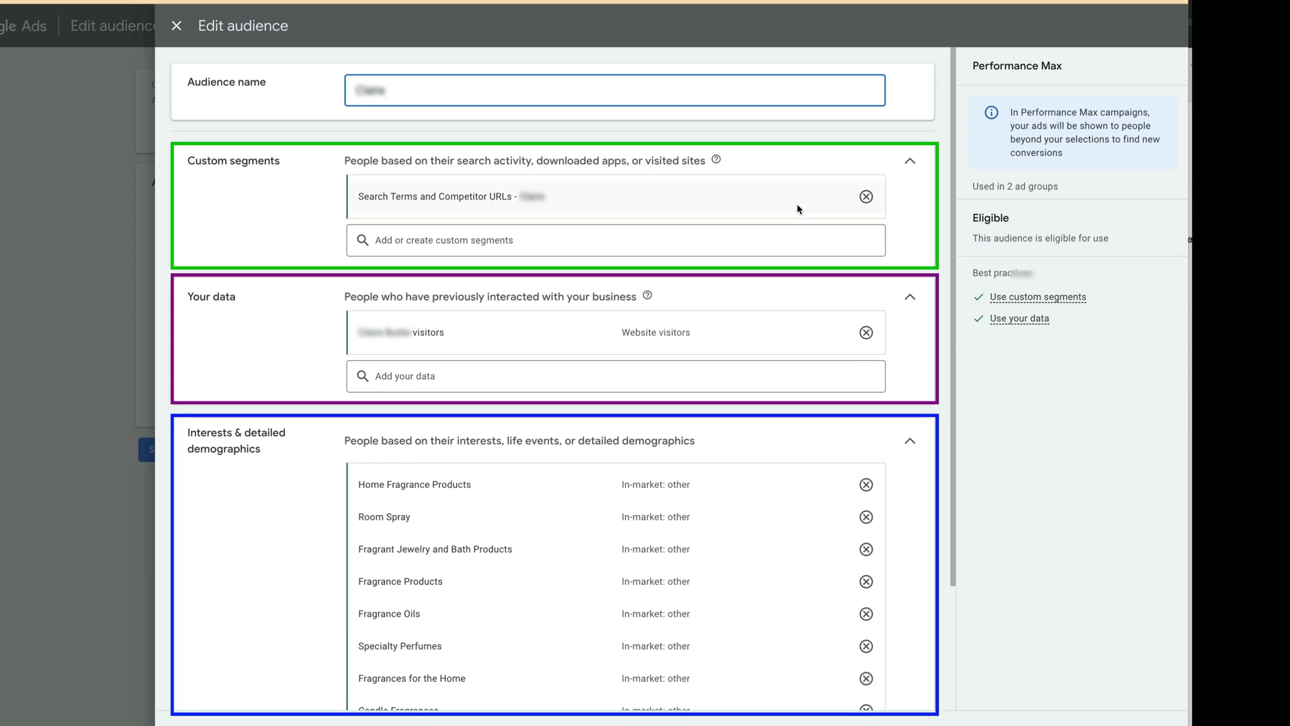
mouse_move(789, 202)
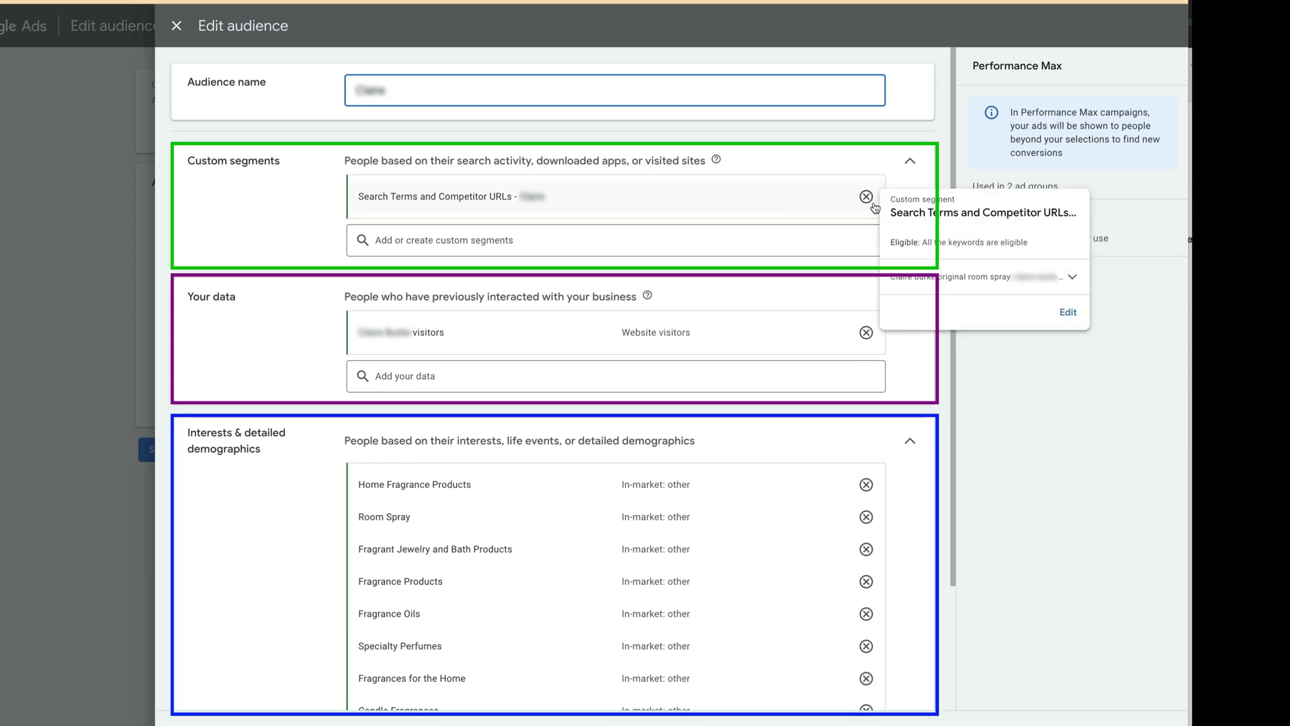
click(1065, 316)
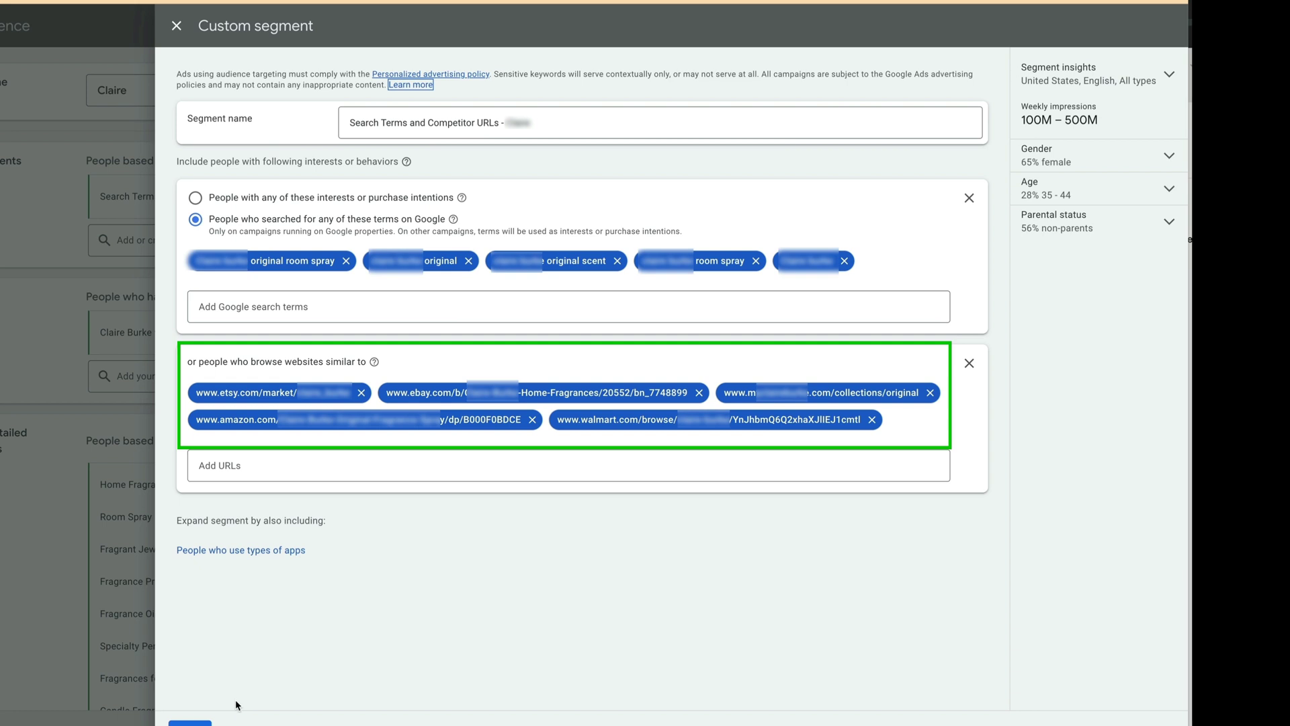
click(190, 721)
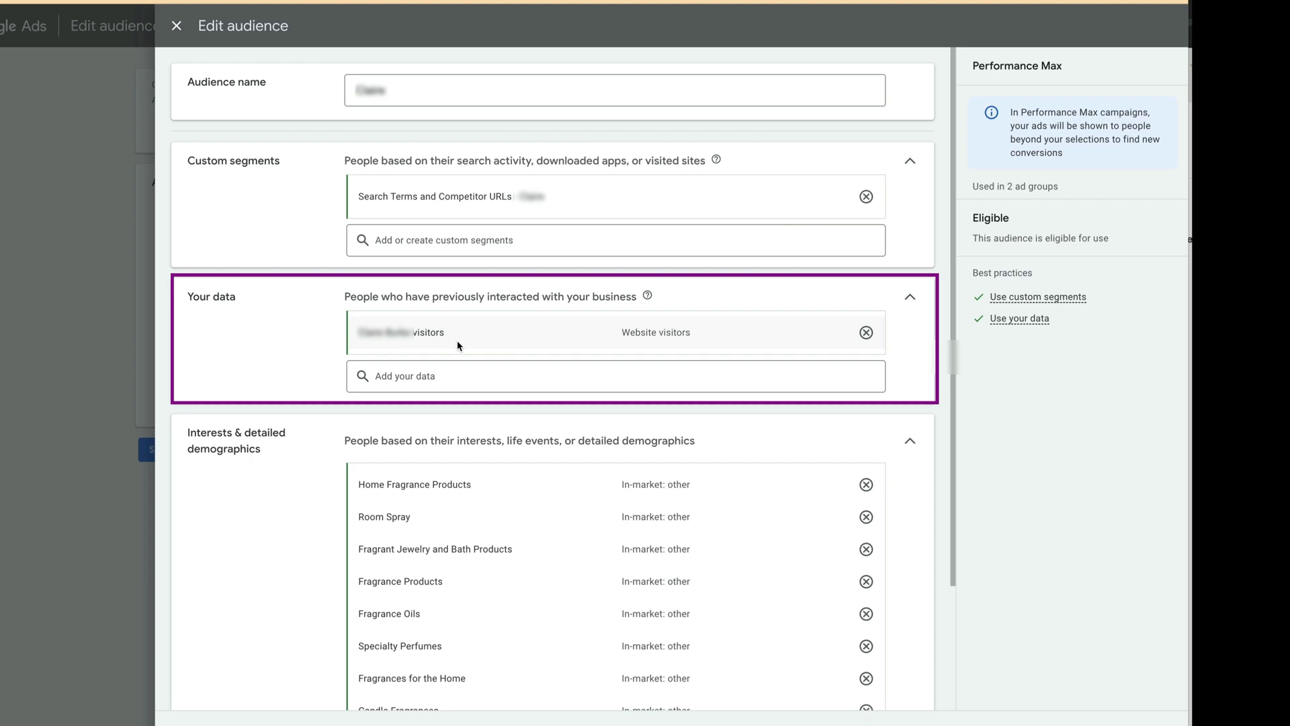
Step: Review the campaign's Locations settings targeting the United States with Presence or interest
mouse_move(451, 340)
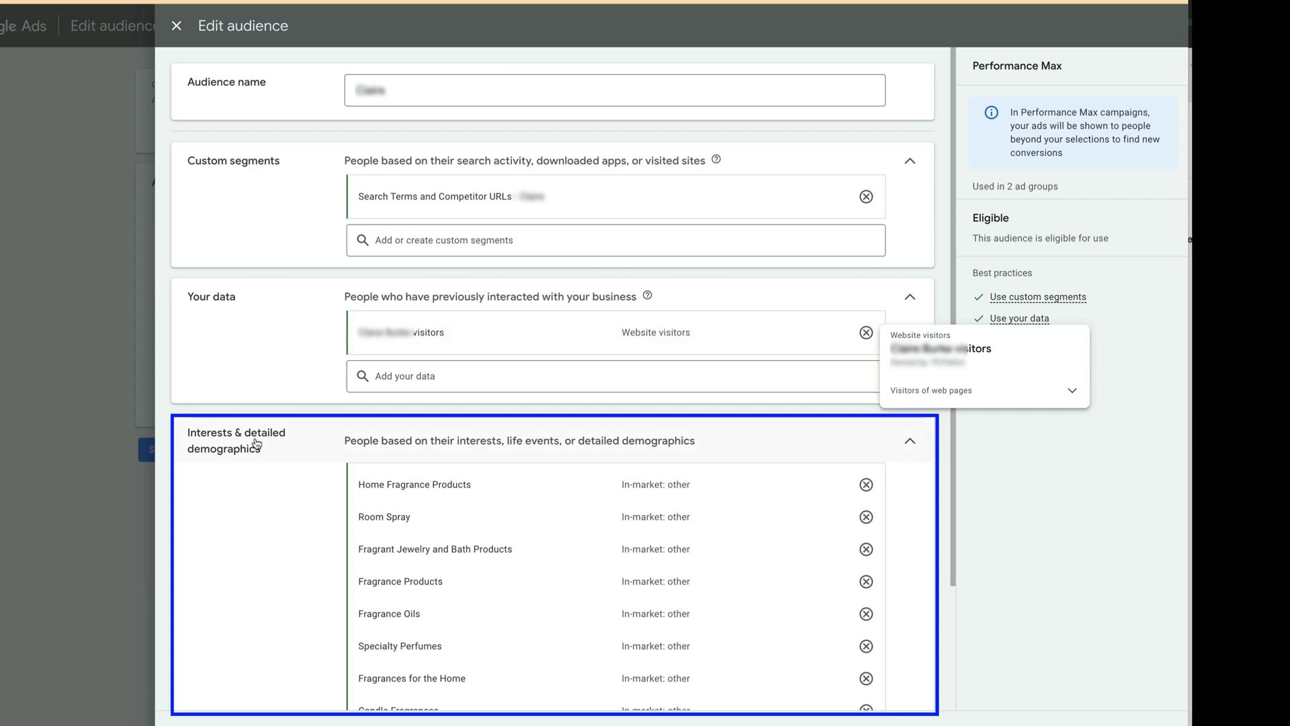
scroll(206, 538, down, 1)
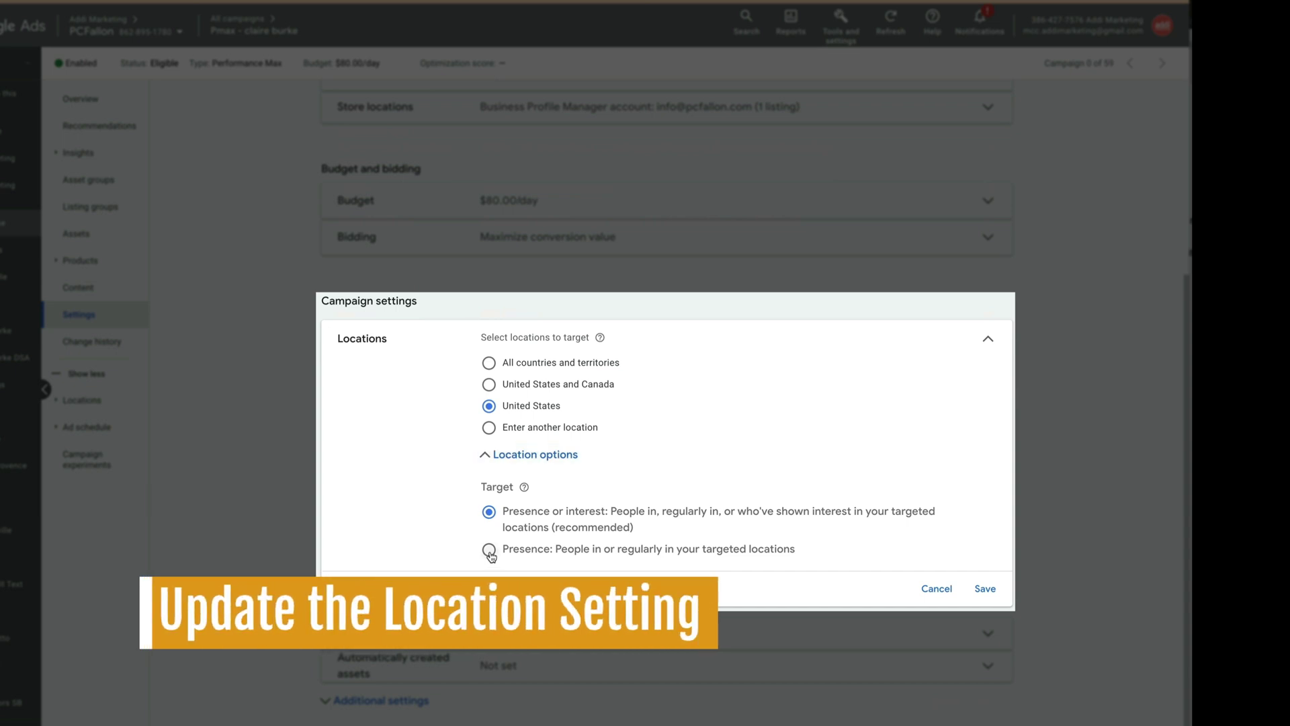
Step: Switch the location target option to Presence only
click(490, 550)
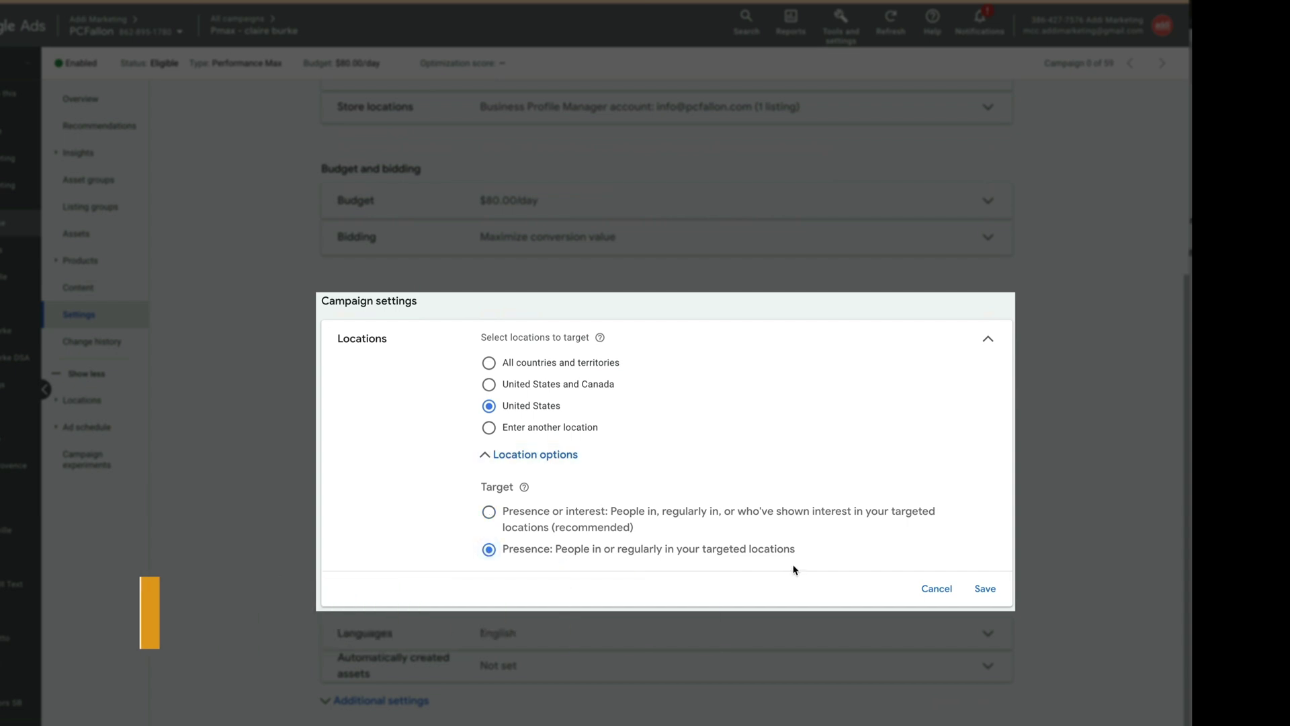